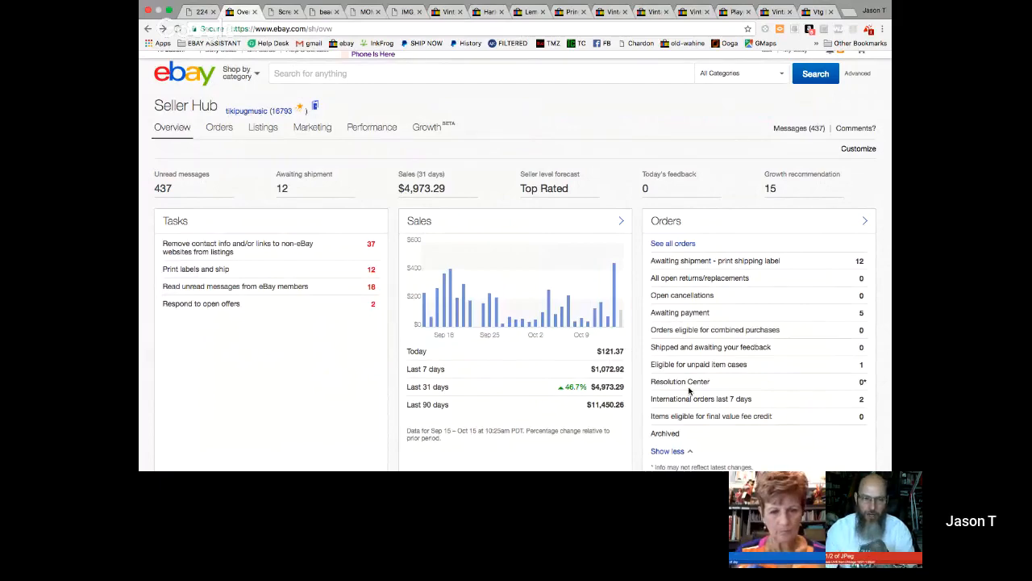
Step: Open Markdown Manager from the selling tools in the Seller Hub overview
scroll(687, 386, down, 1)
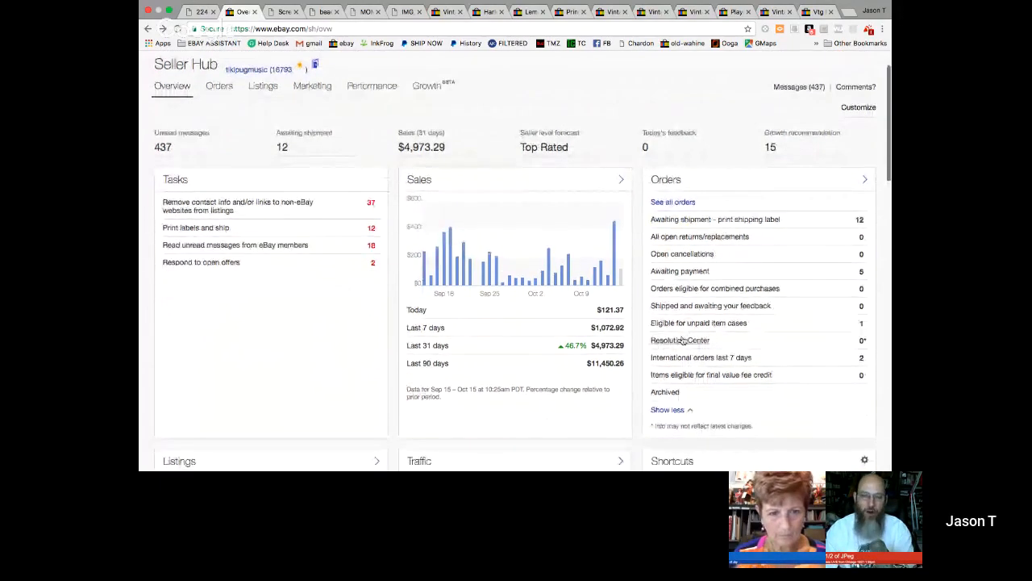
scroll(682, 339, down, 8)
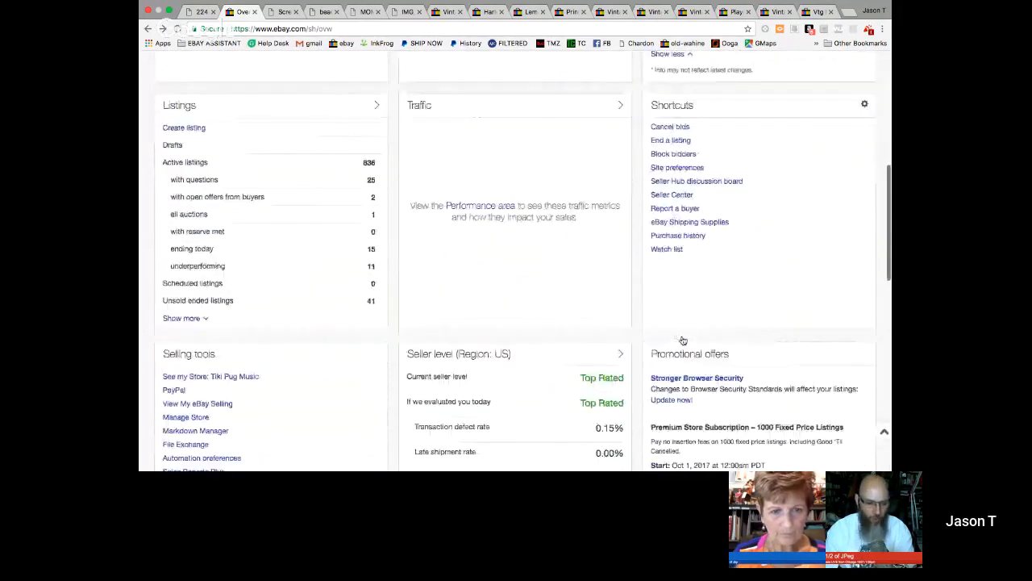
scroll(683, 339, down, 3)
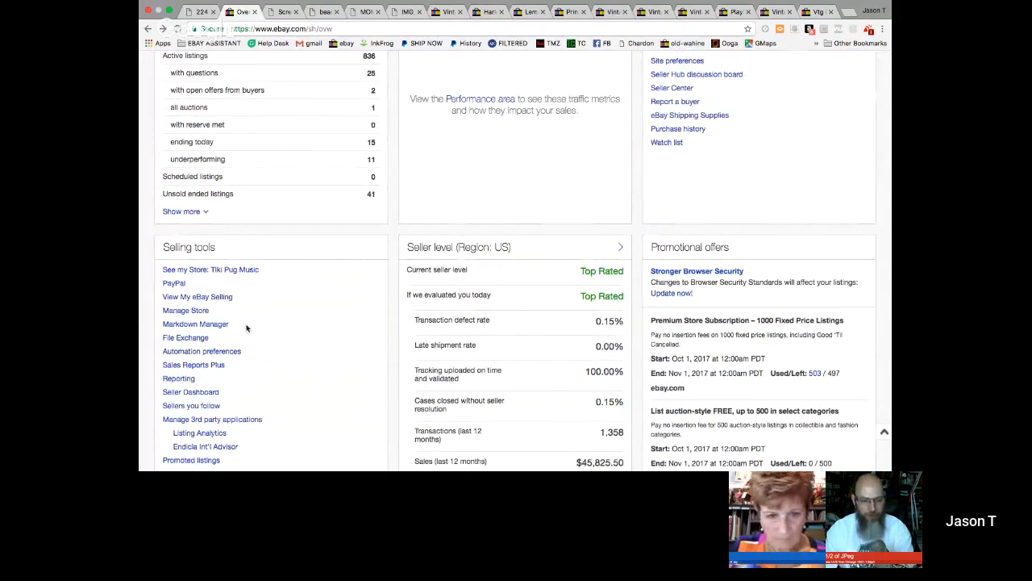
drag(247, 326, 144, 325)
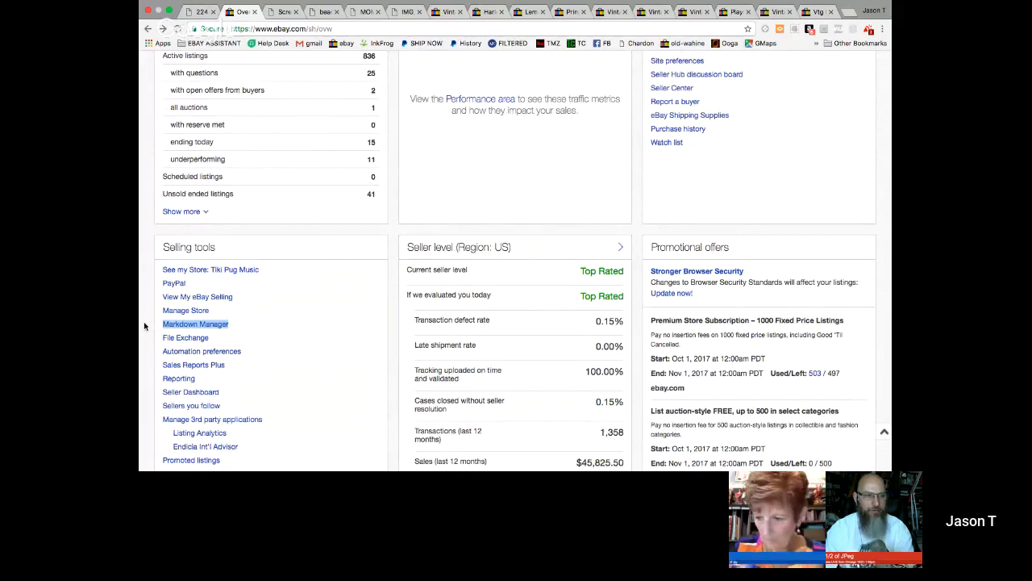
click(216, 325)
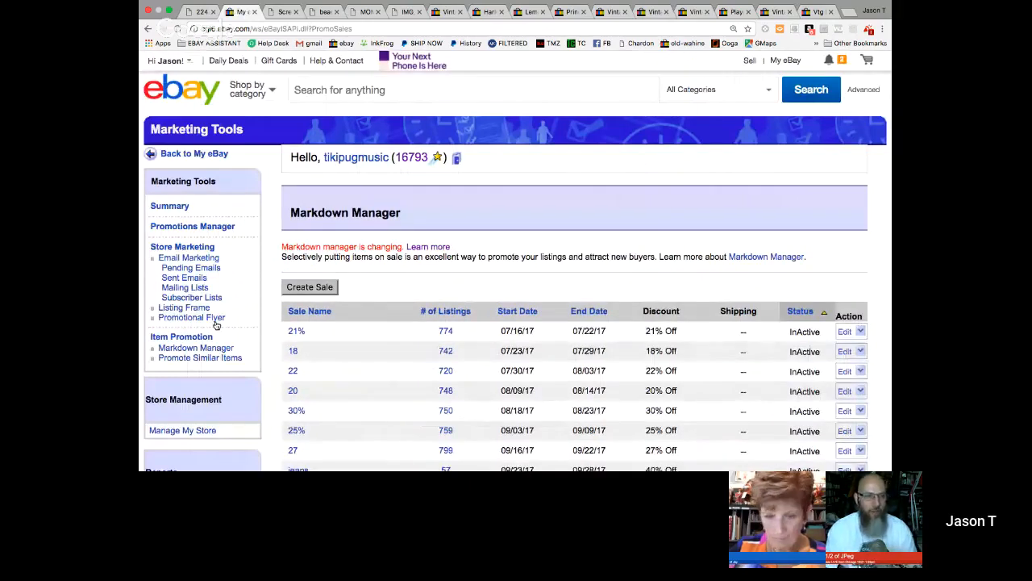
click(310, 287)
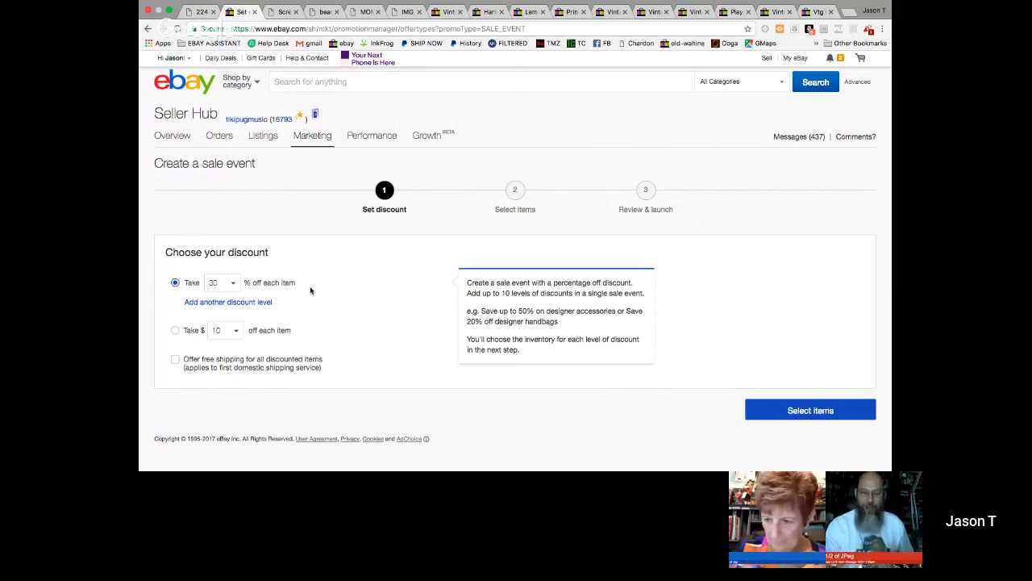
click(147, 29)
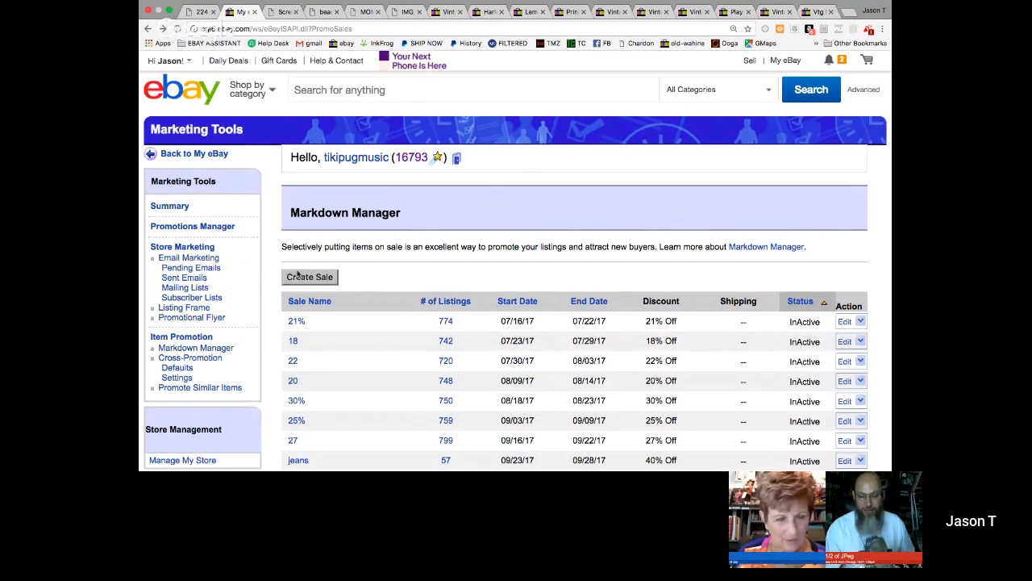
click(299, 277)
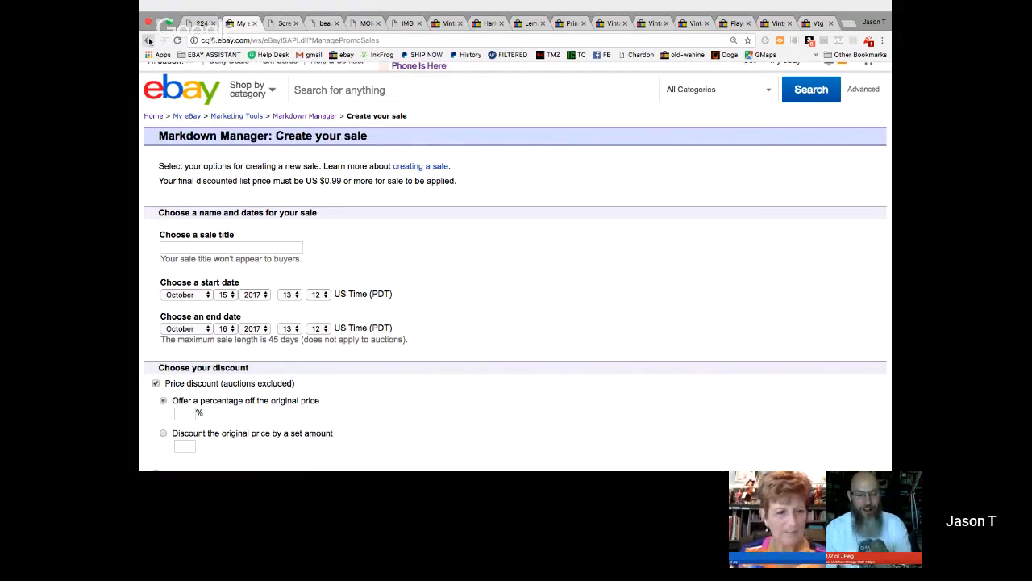
click(149, 40)
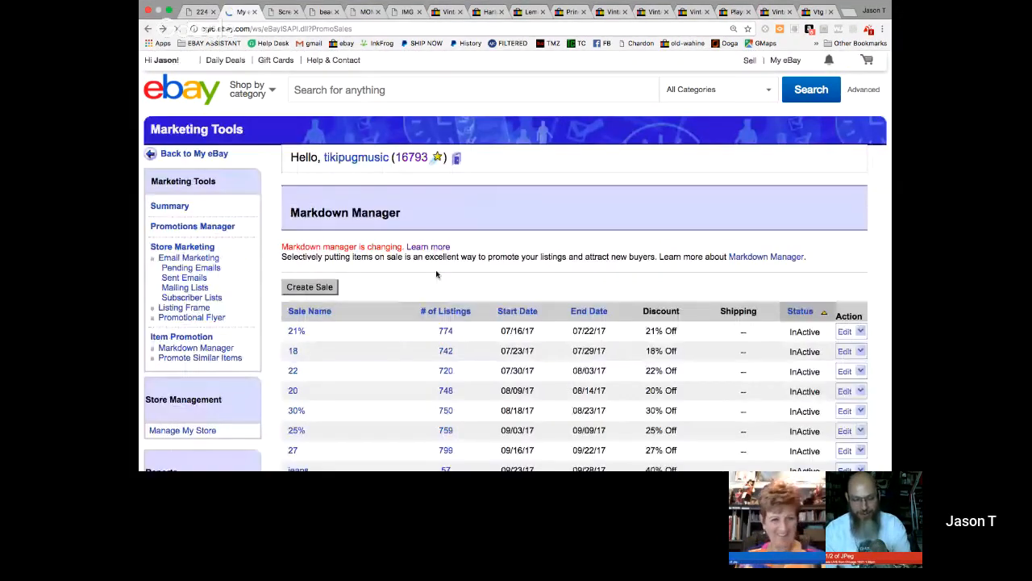
Step: Start a new sale event with 30% off each item and continue to the item selection stage
click(320, 289)
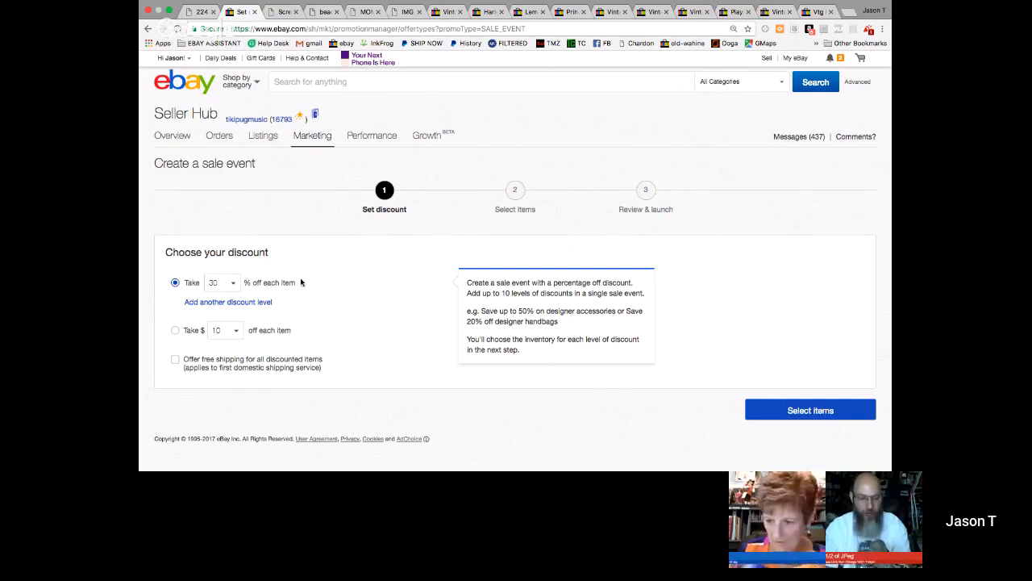
key(super+equal)
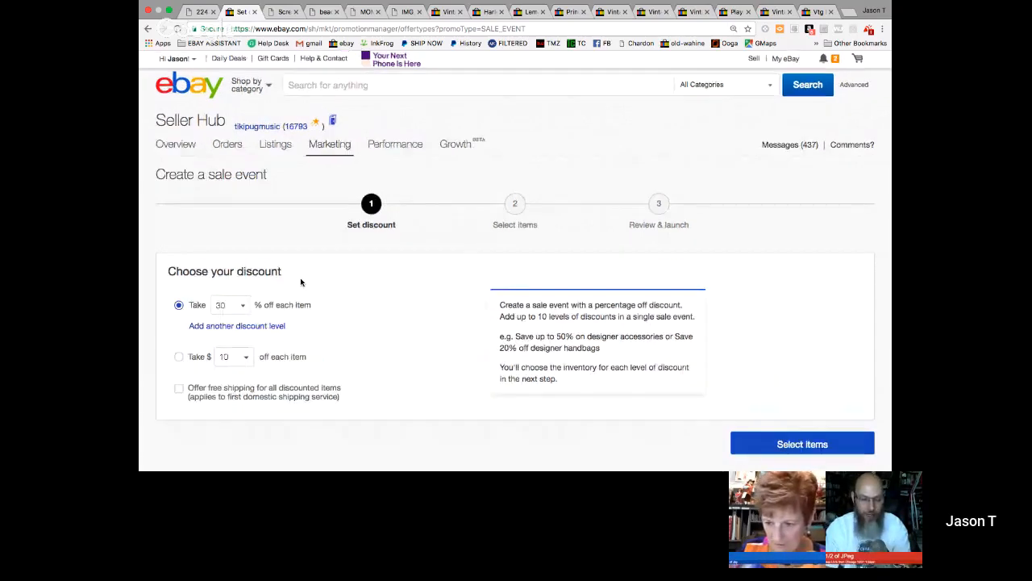
click(239, 309)
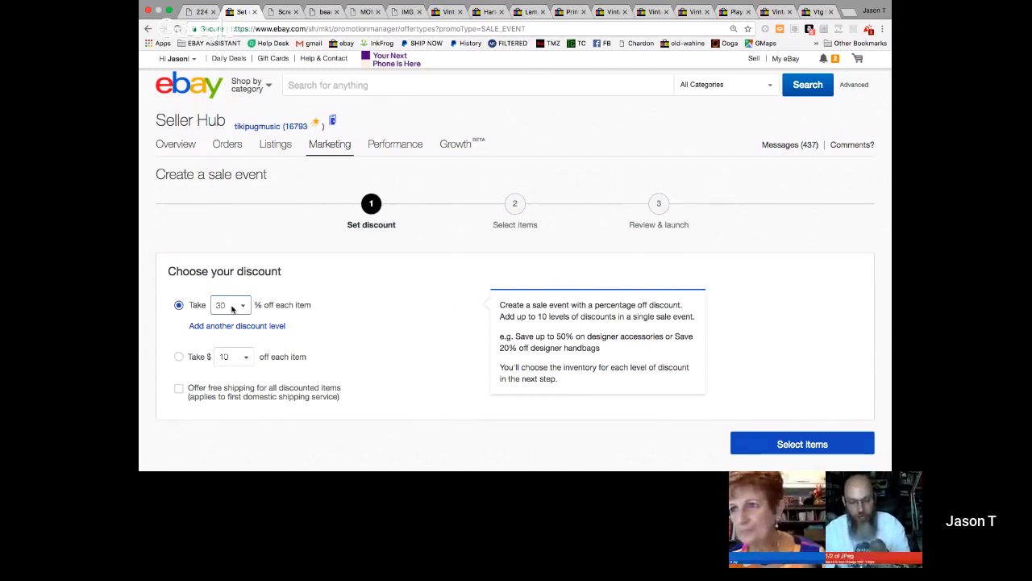
click(179, 356)
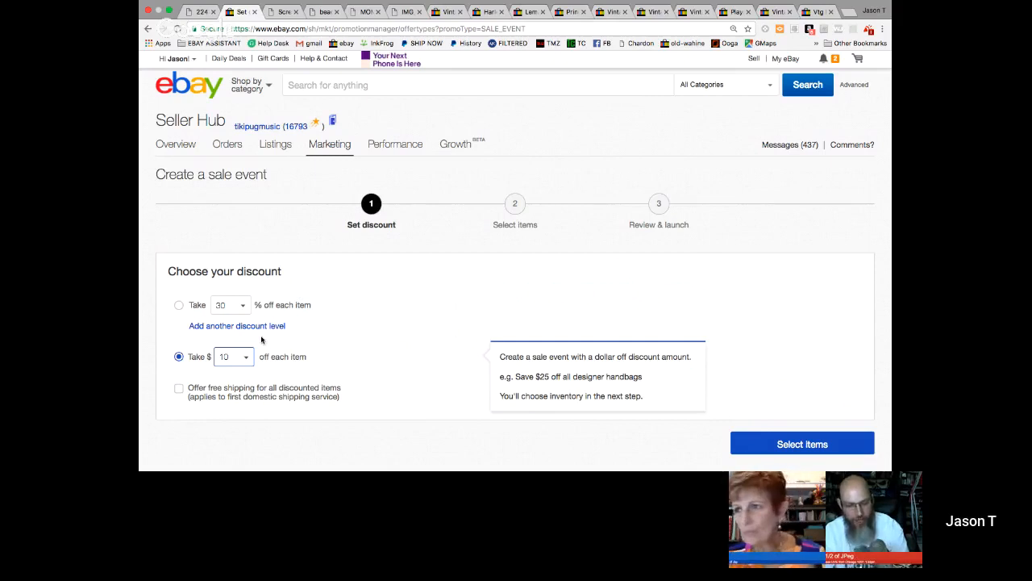
click(179, 306)
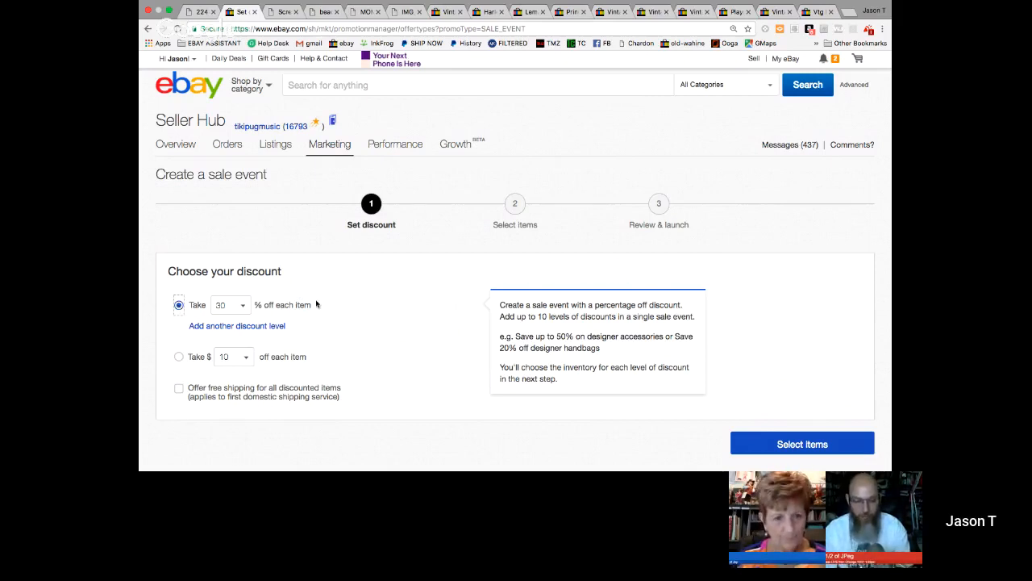
click(826, 442)
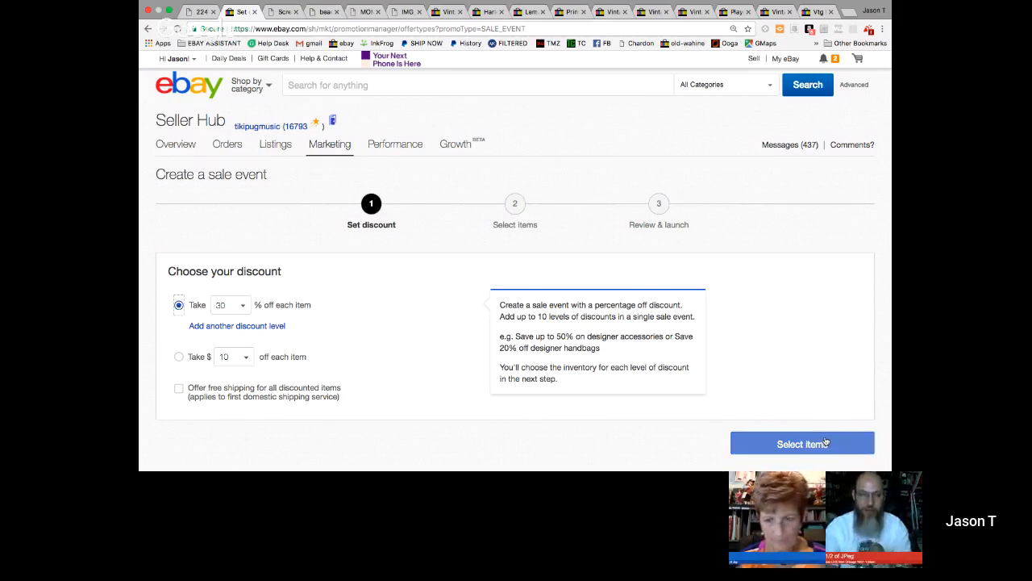
scroll(786, 291, down, 2)
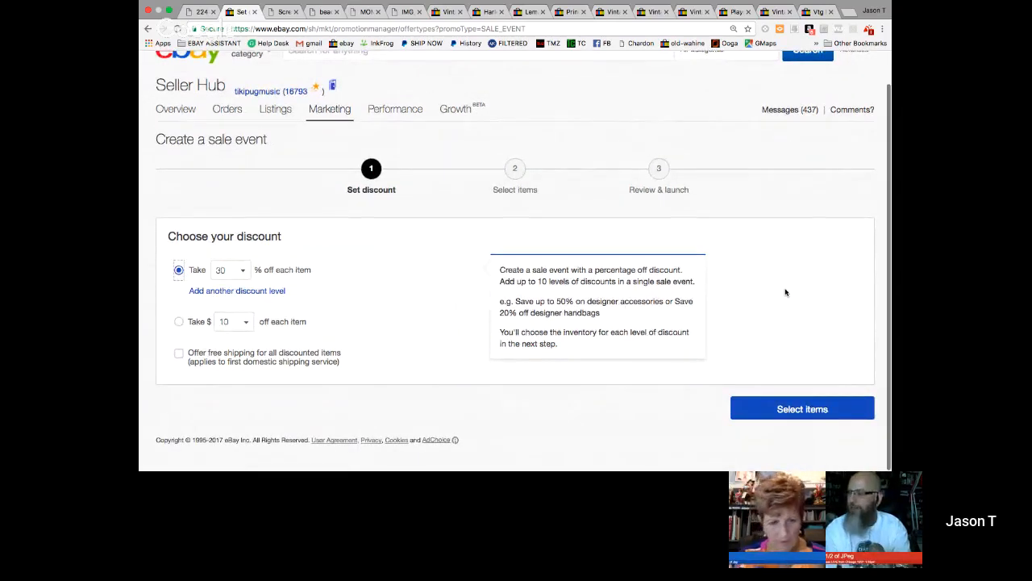
click(808, 410)
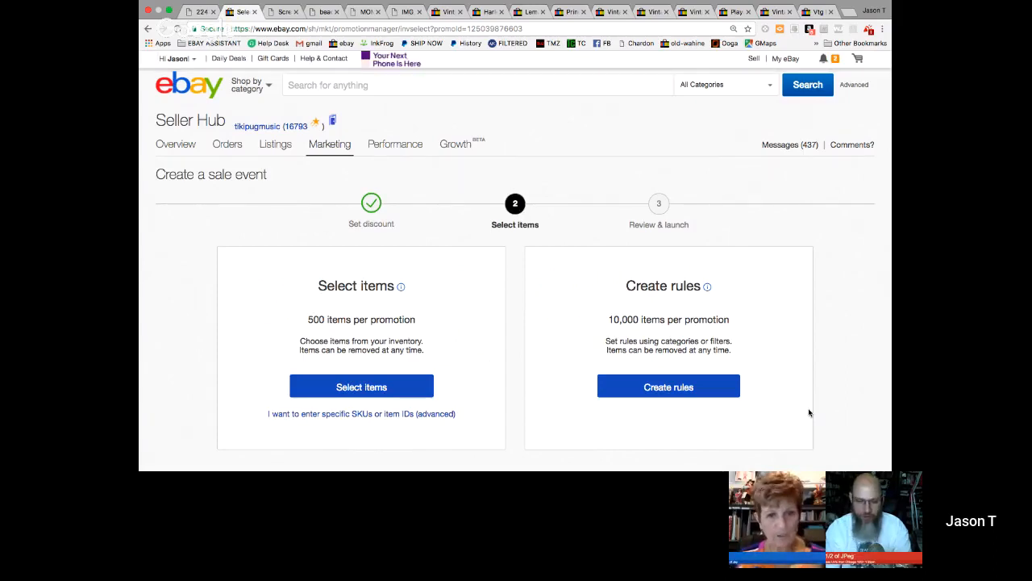
Step: Open individual item selection for the sale event and look through the inventory list
scroll(809, 413, down, 2)
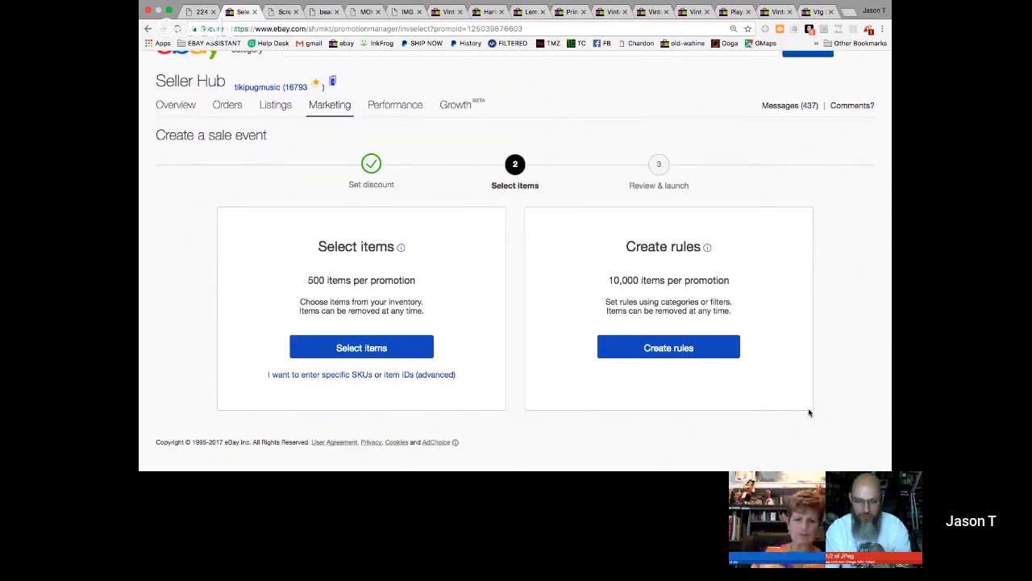
scroll(809, 413, down, 1)
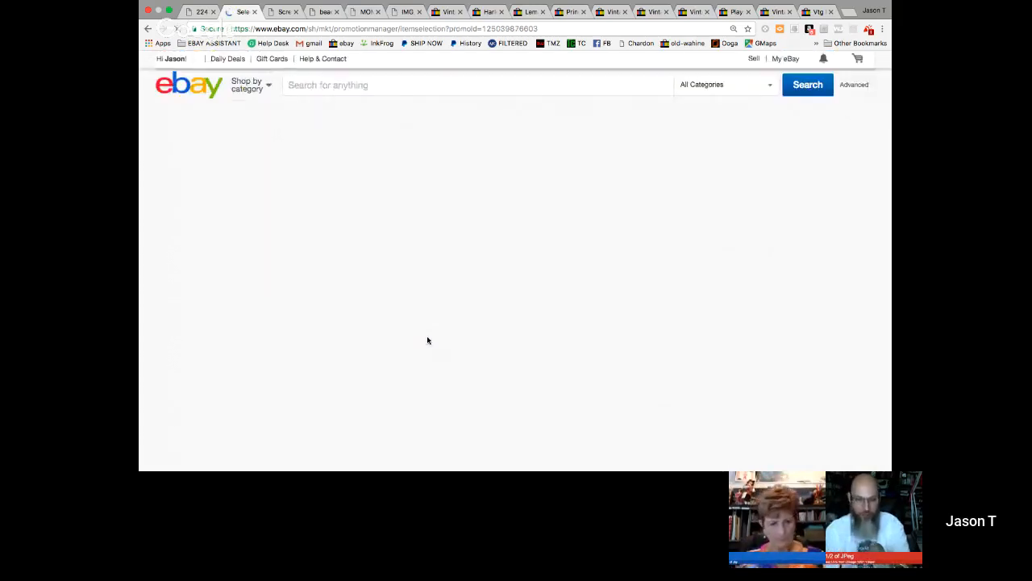
scroll(426, 340, down, 2)
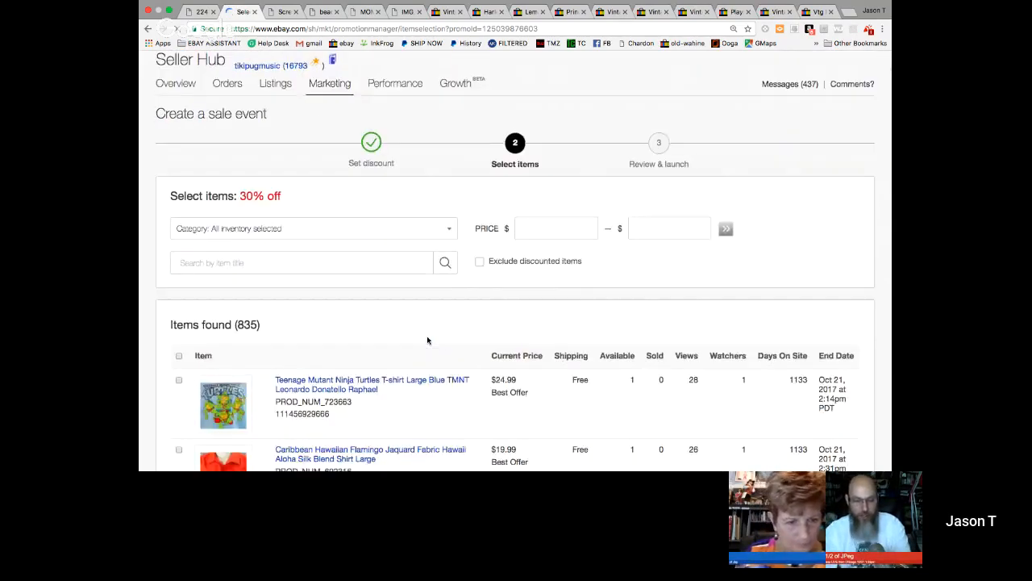
scroll(426, 339, down, 2)
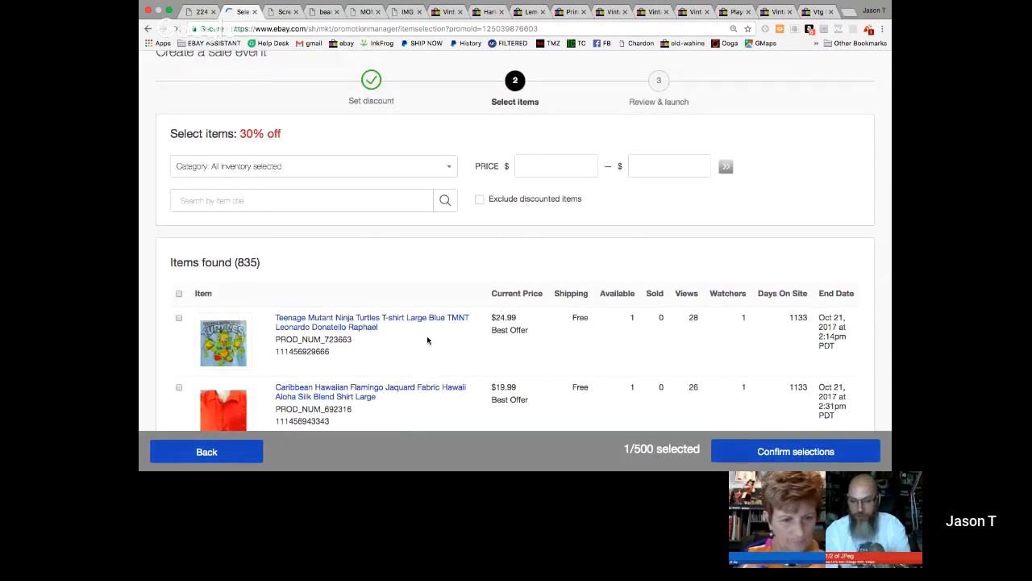
scroll(428, 339, down, 3)
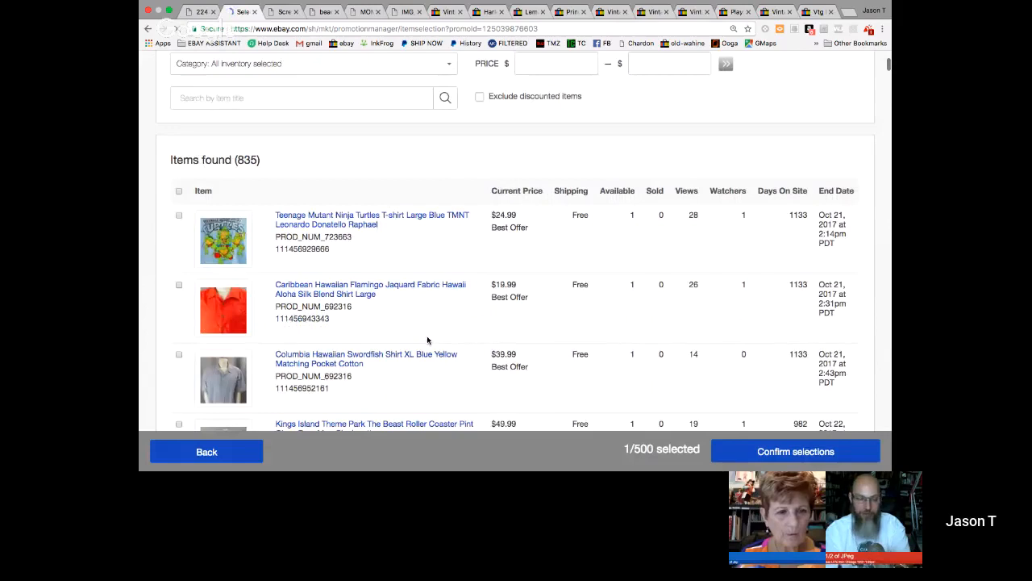
scroll(428, 339, down, 1)
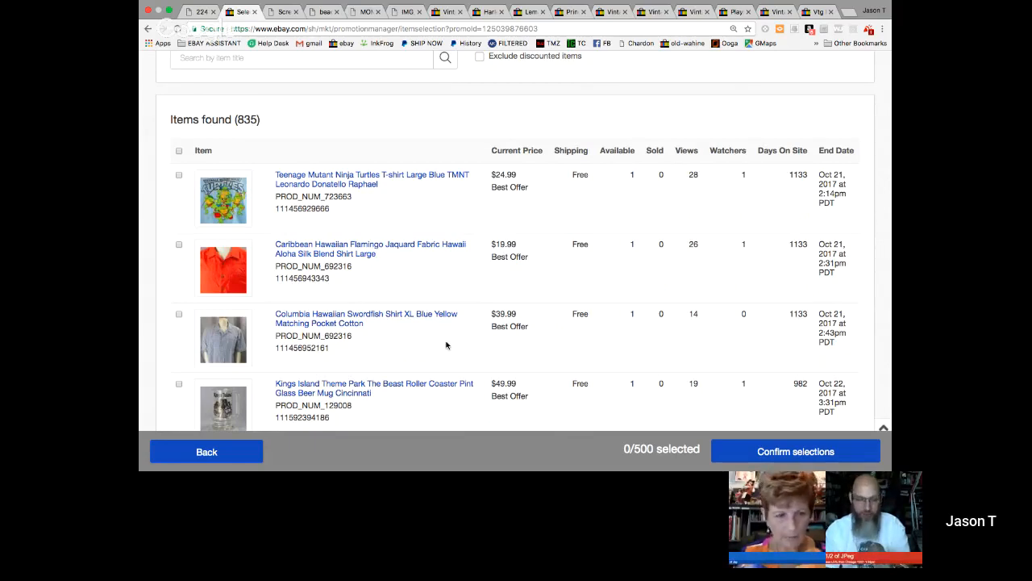
scroll(446, 345, down, 1)
scroll(446, 345, down, 1)
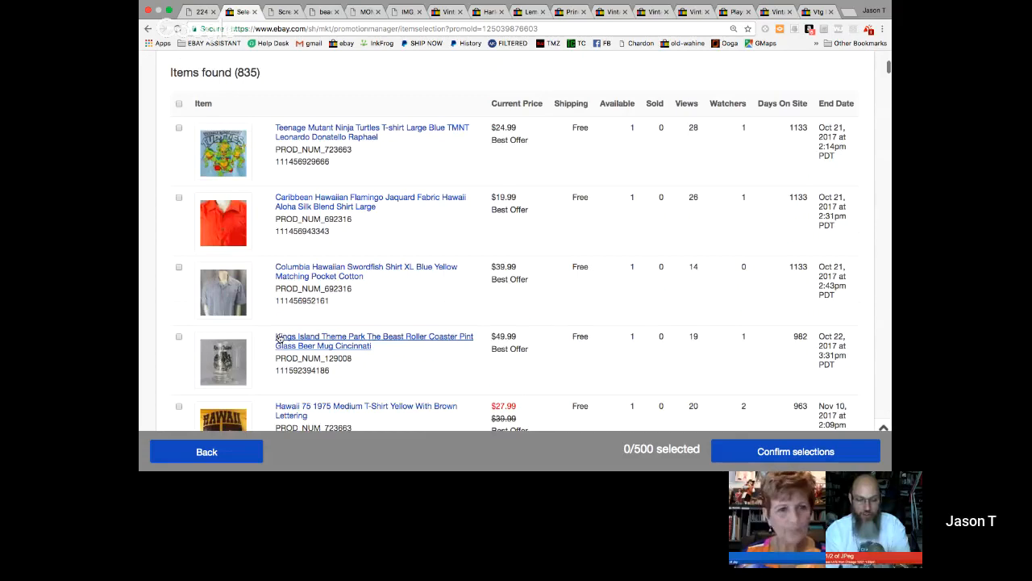
Step: Try selecting the Kings Island beer mug, Dole Plantation apron and Art Van Damme CD individually, and return to the item selection methods
click(179, 336)
scroll(215, 370, down, 3)
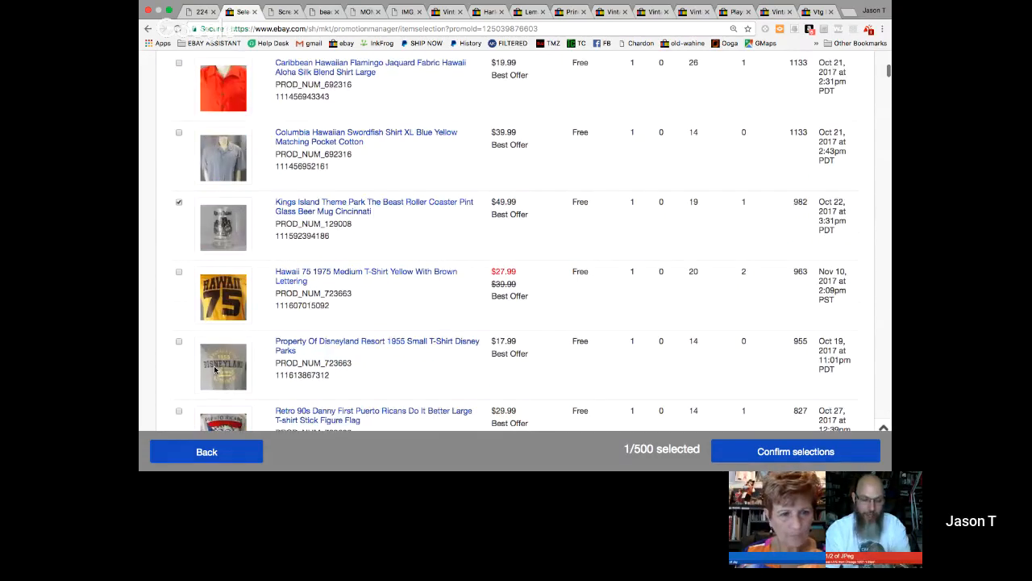
scroll(215, 369, down, 5)
click(179, 320)
scroll(288, 304, down, 1)
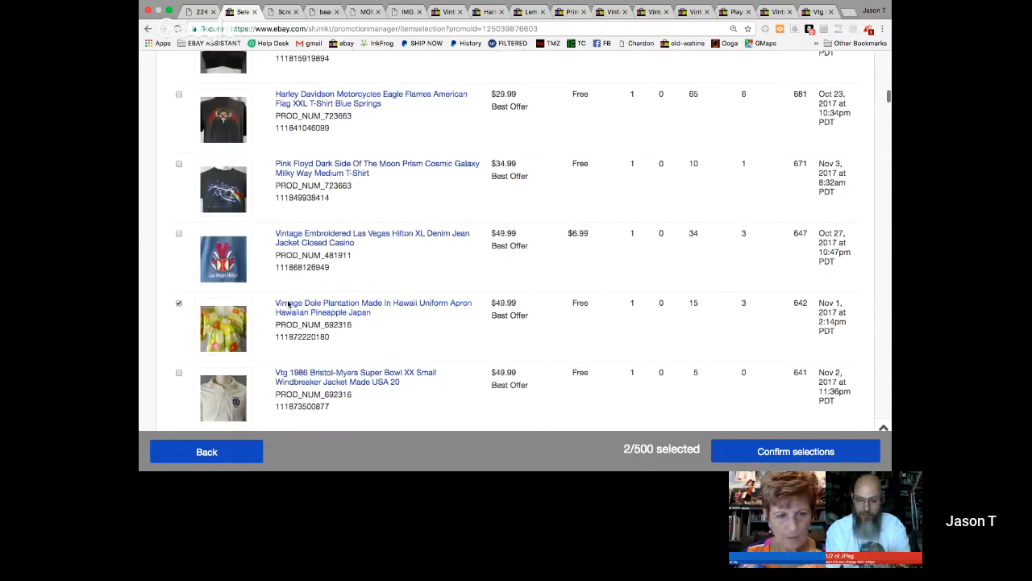
scroll(288, 304, down, 5)
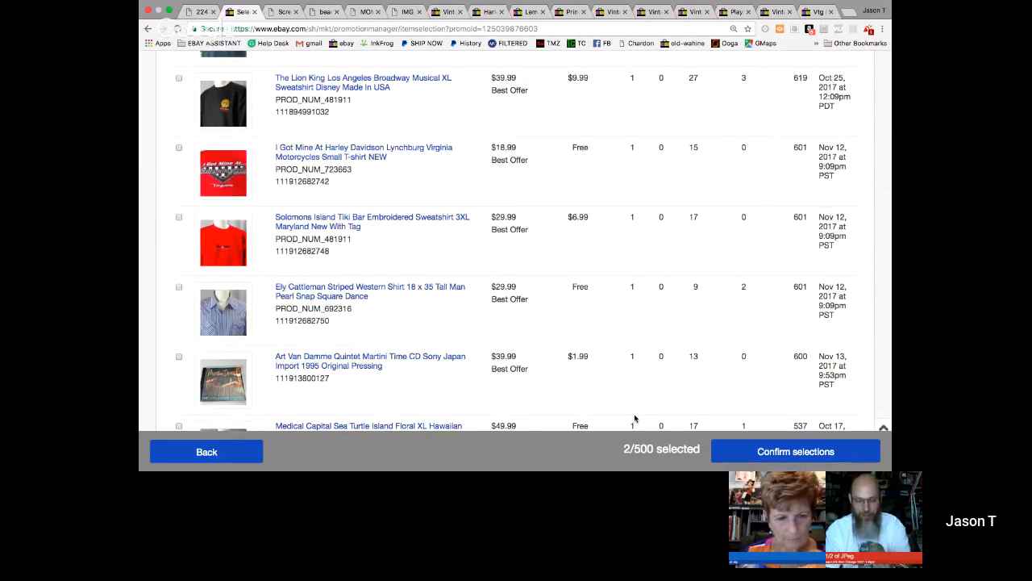
click(179, 357)
scroll(223, 353, down, 2)
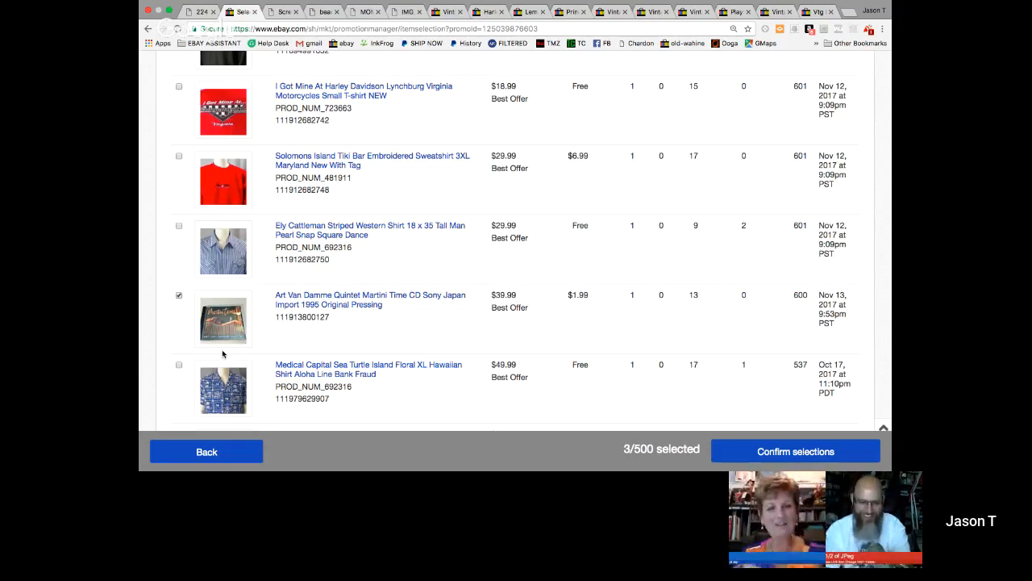
scroll(223, 353, down, 3)
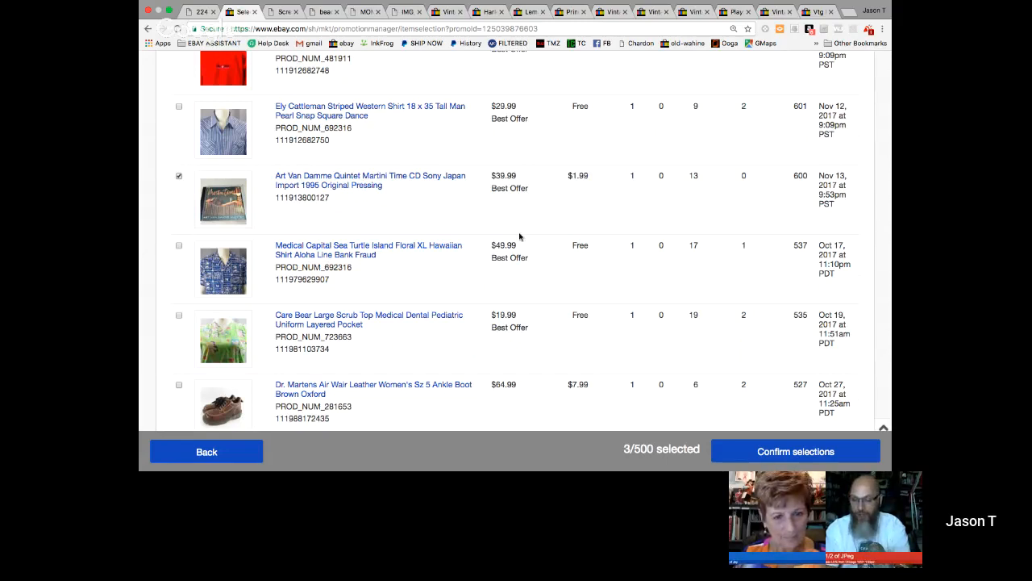
scroll(519, 236, up, 1)
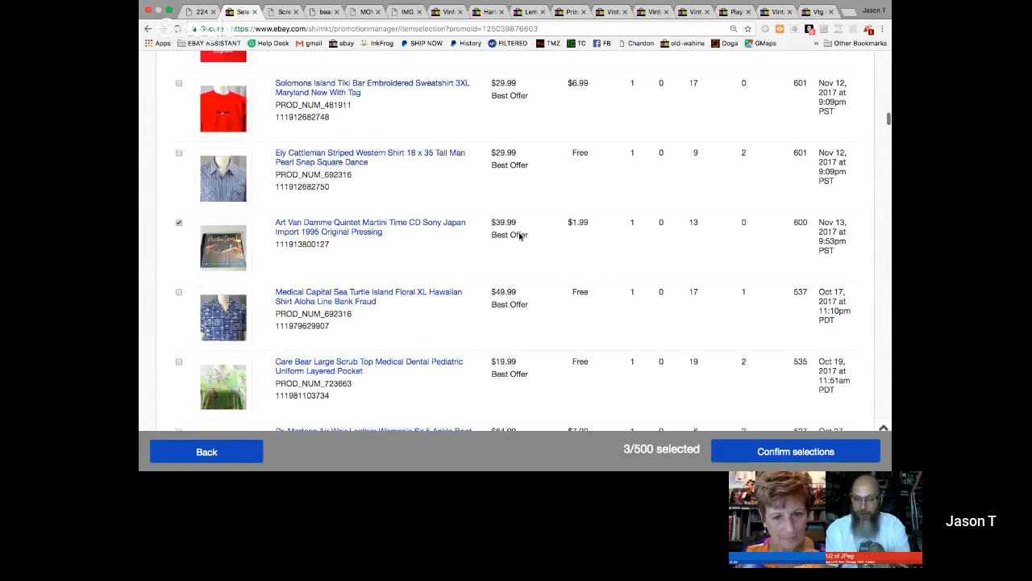
scroll(519, 236, down, 1)
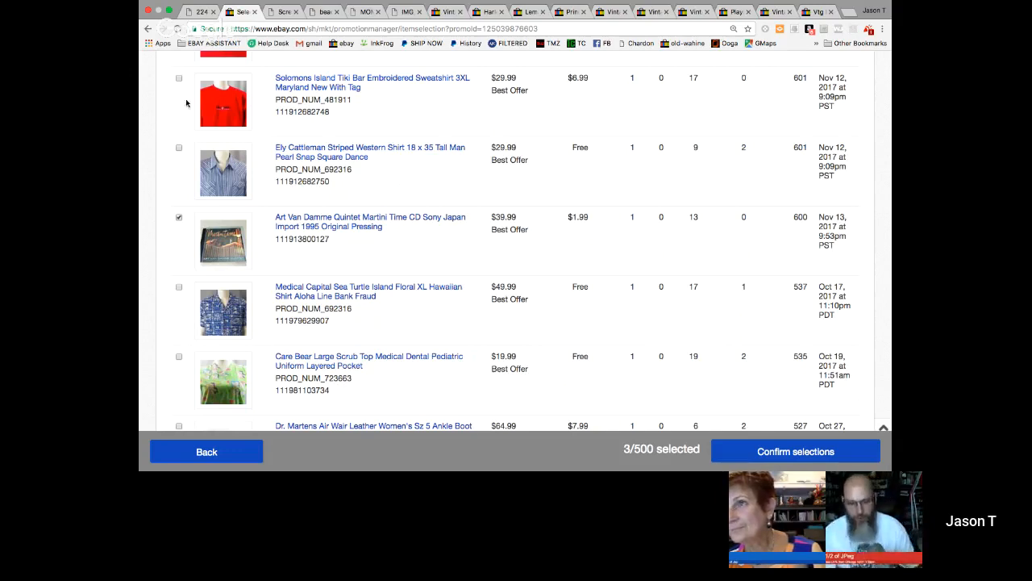
click(221, 452)
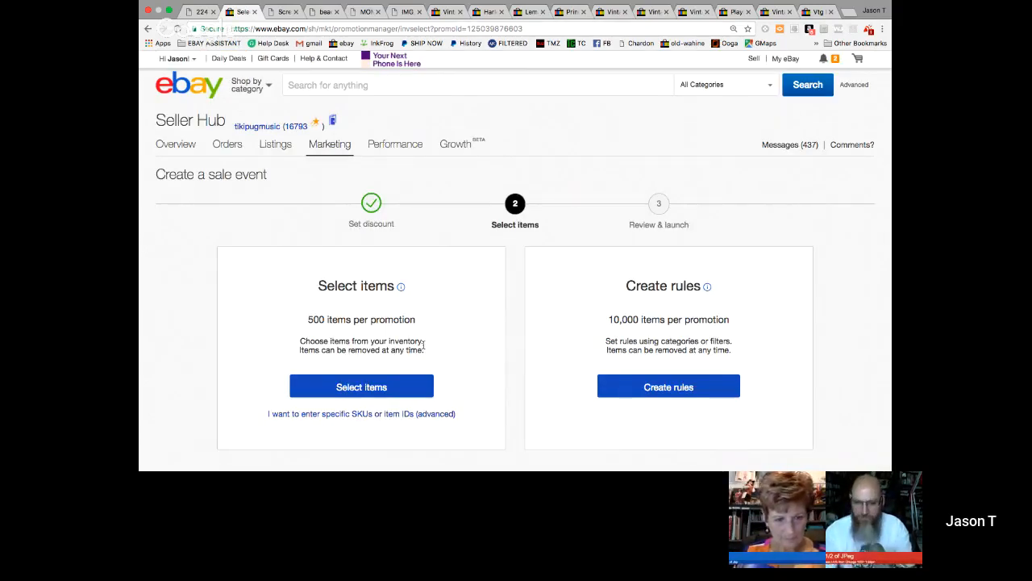
Step: Choose rule-based item selection for the sale event and look through the eBay categories offered for the rule
click(656, 387)
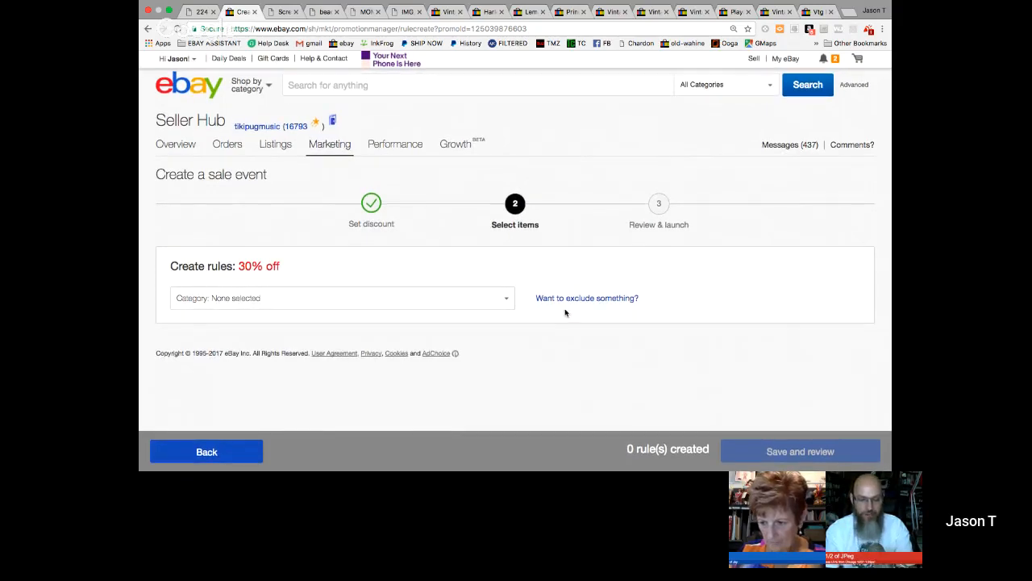
click(505, 299)
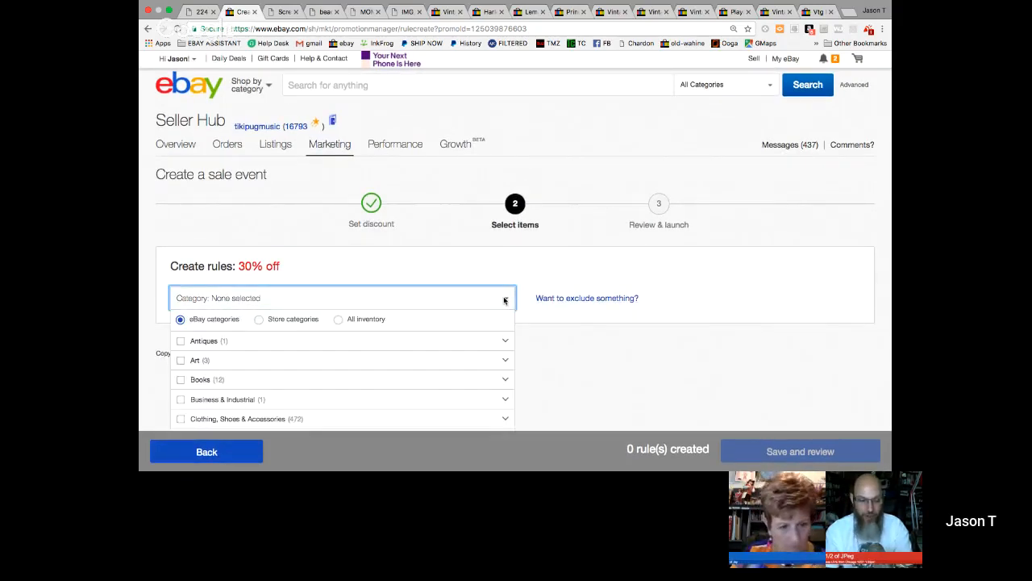
scroll(592, 364, down, 1)
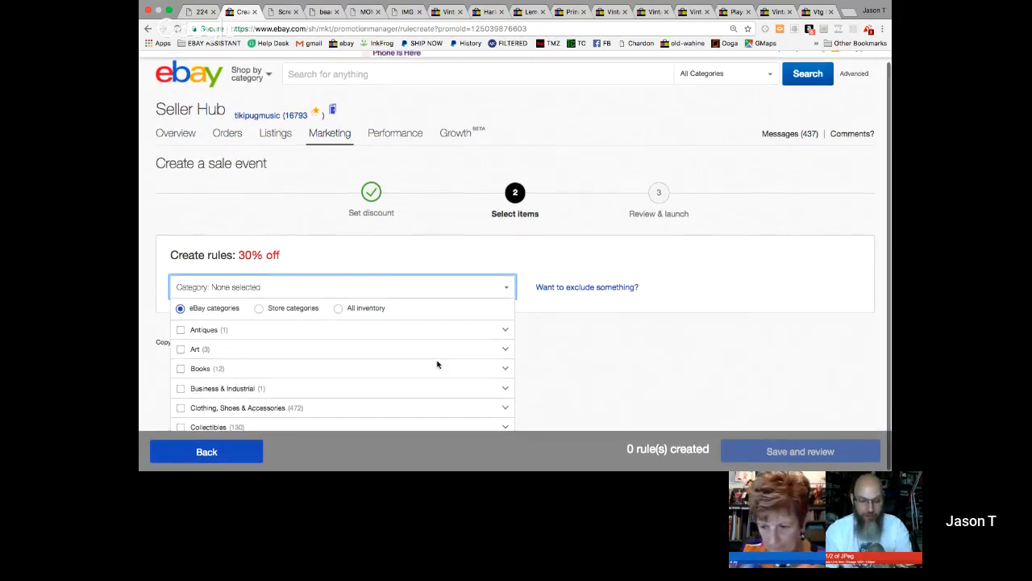
scroll(437, 364, down, 1)
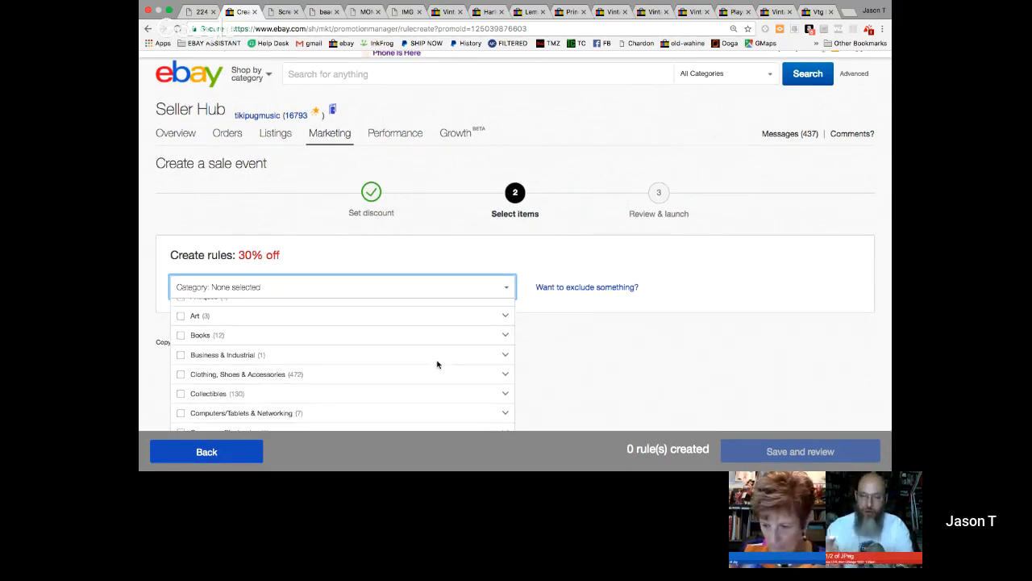
scroll(437, 365, down, 2)
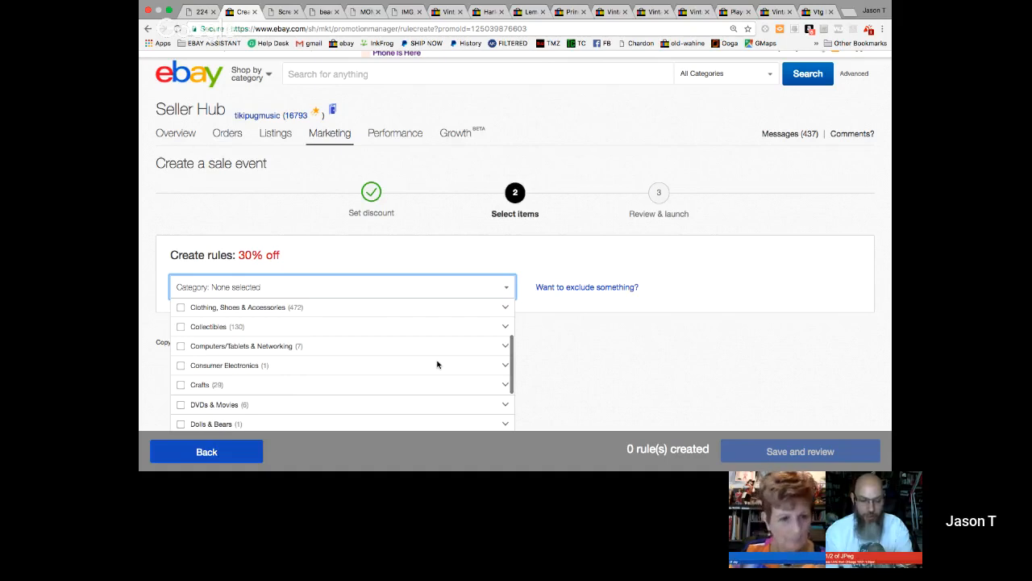
scroll(437, 364, down, 1)
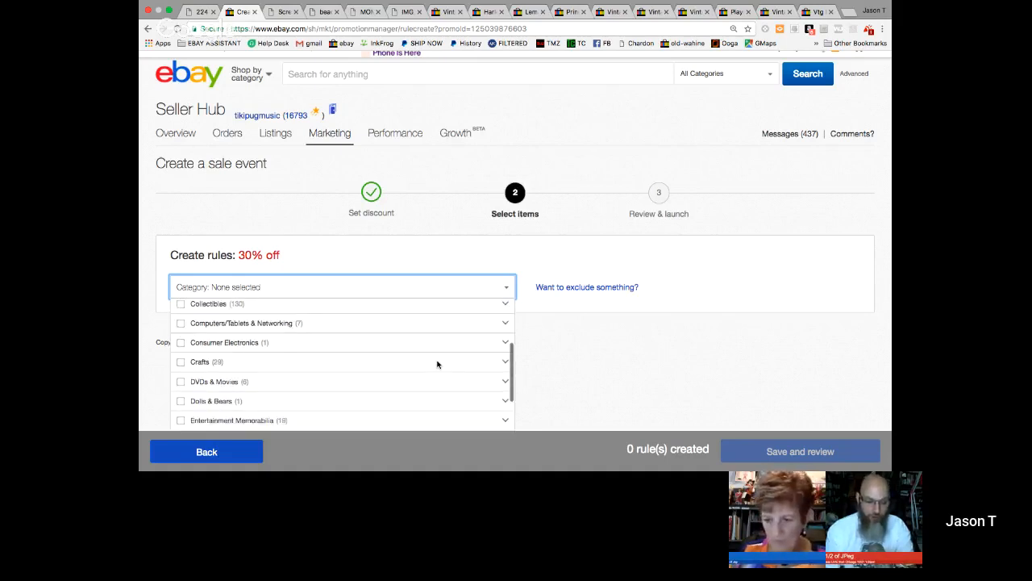
scroll(437, 363, down, 5)
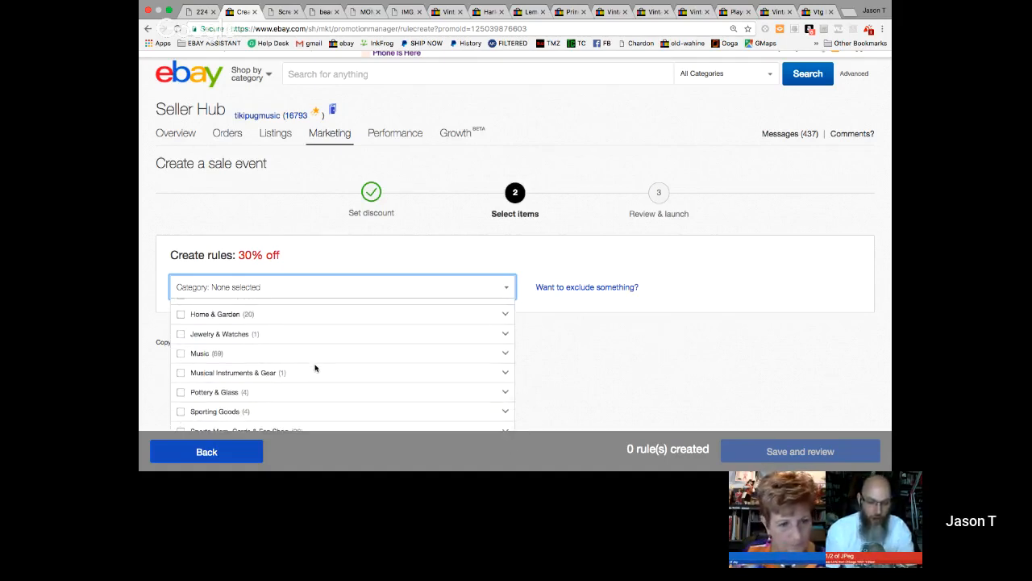
scroll(315, 367, down, 2)
scroll(315, 369, up, 1)
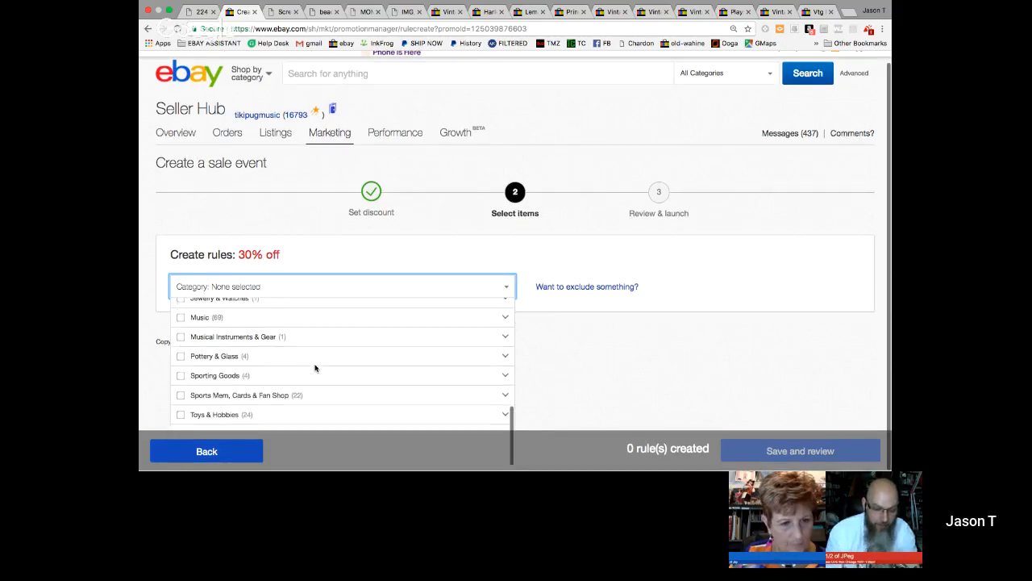
scroll(315, 368, down, 1)
scroll(645, 365, down, 1)
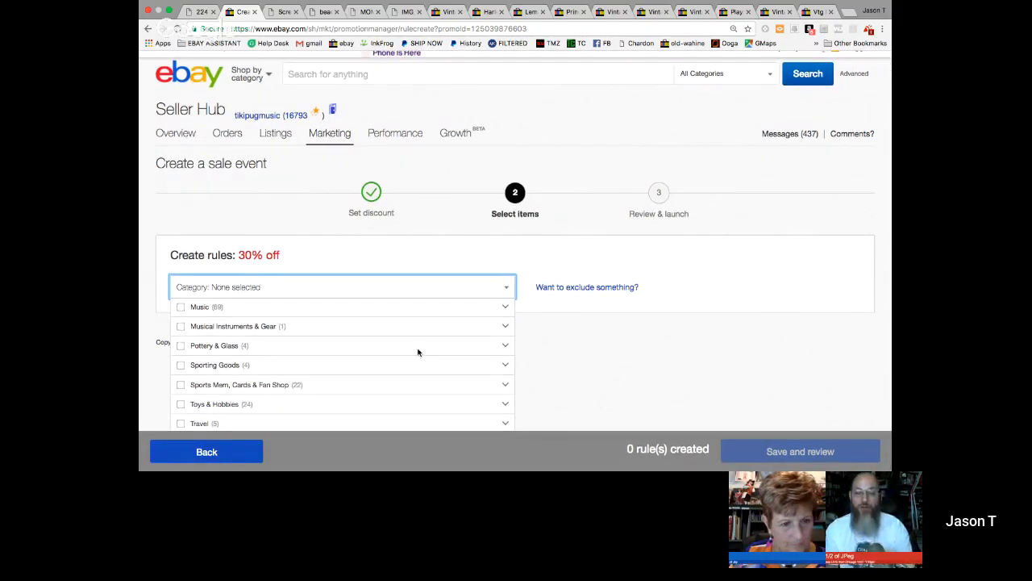
scroll(417, 352, up, 1)
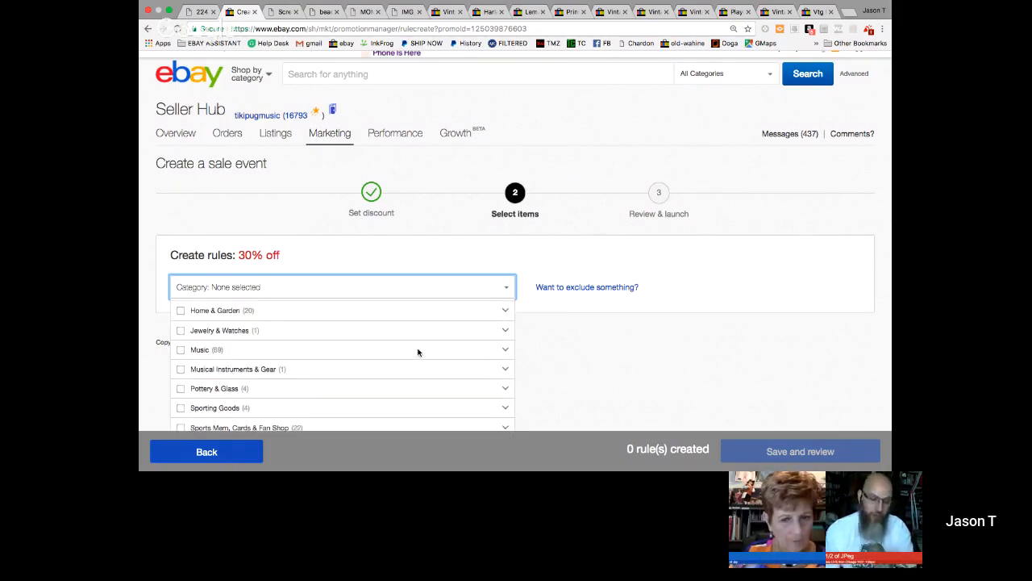
Step: Try a rule for the Music category limited to a price range of $20 to $50
click(180, 350)
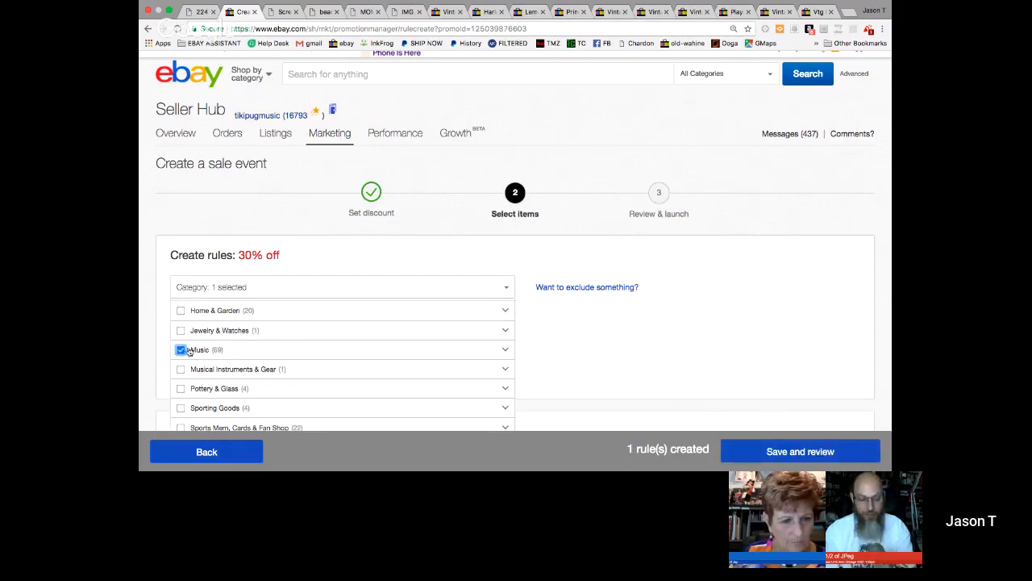
click(588, 364)
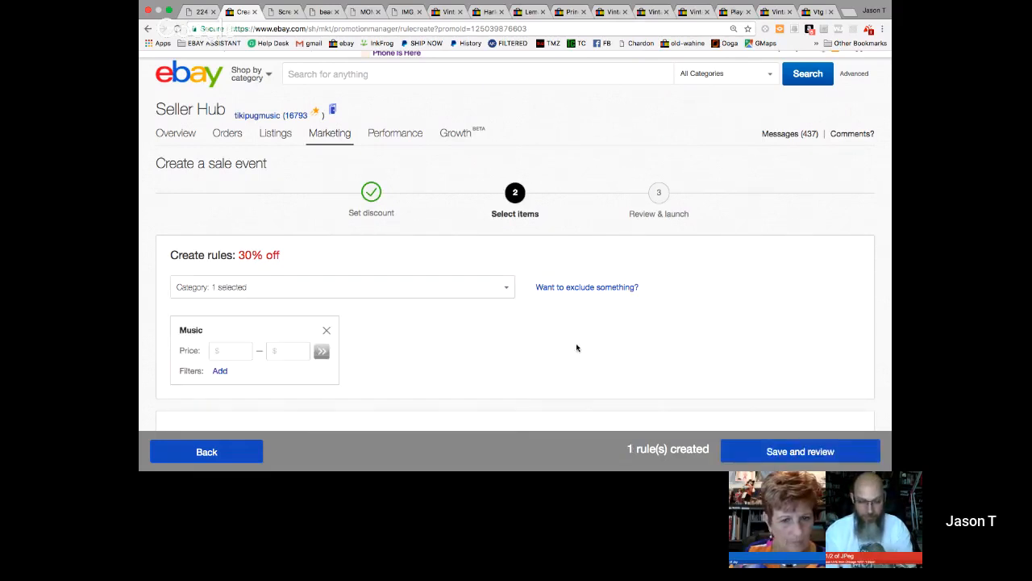
scroll(576, 347, down, 1)
scroll(574, 346, down, 1)
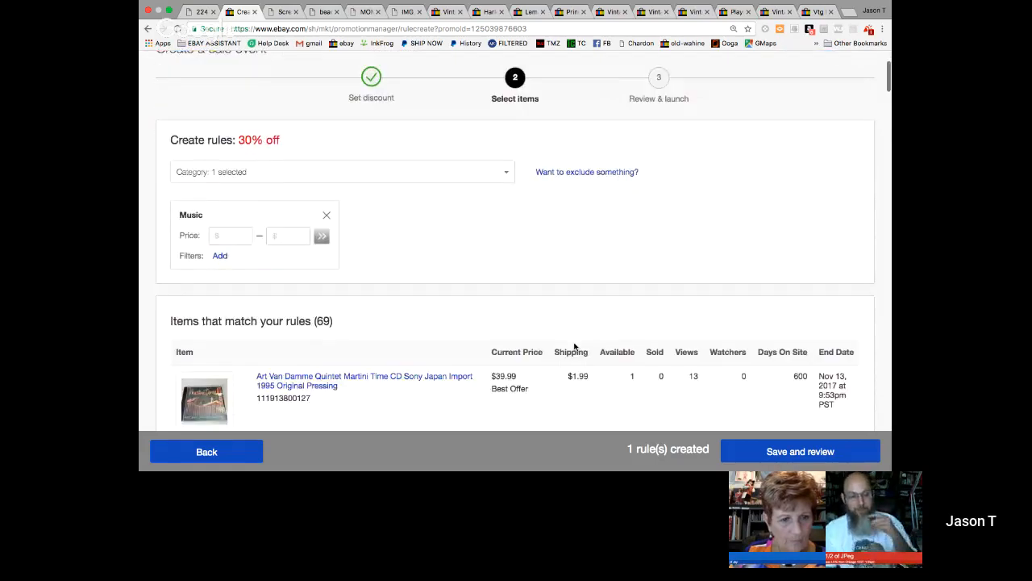
click(238, 238)
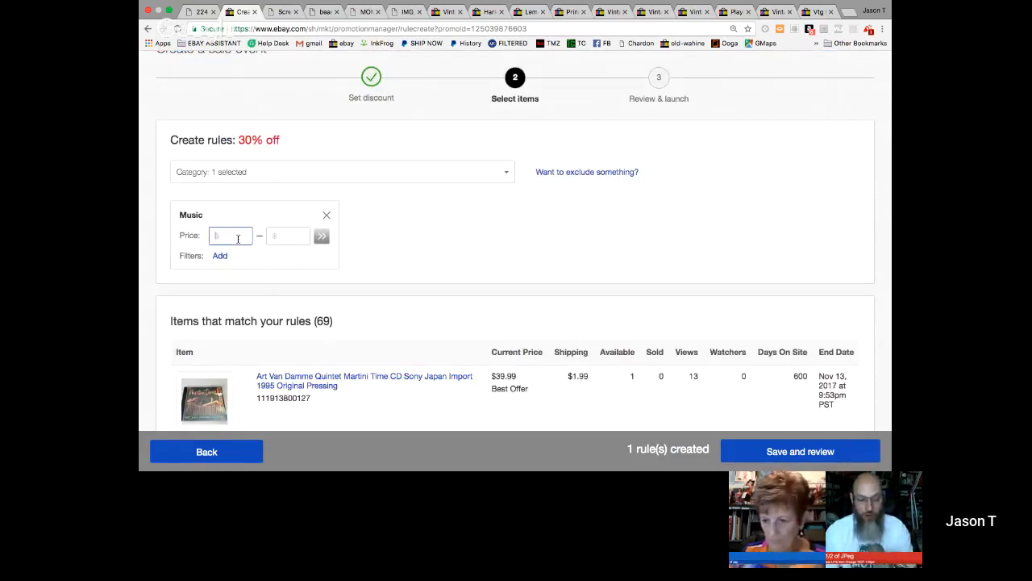
text(20)
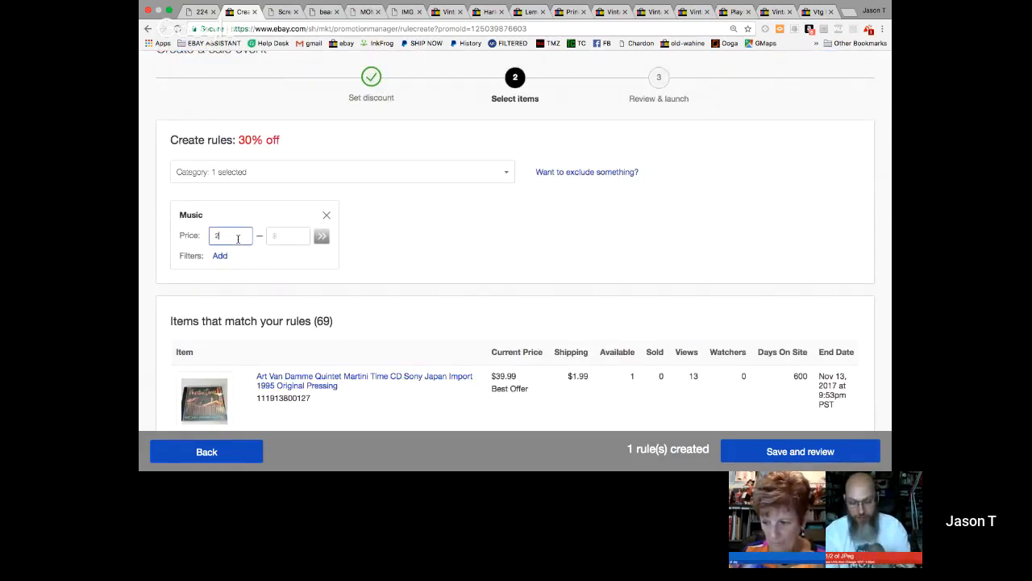
click(286, 236)
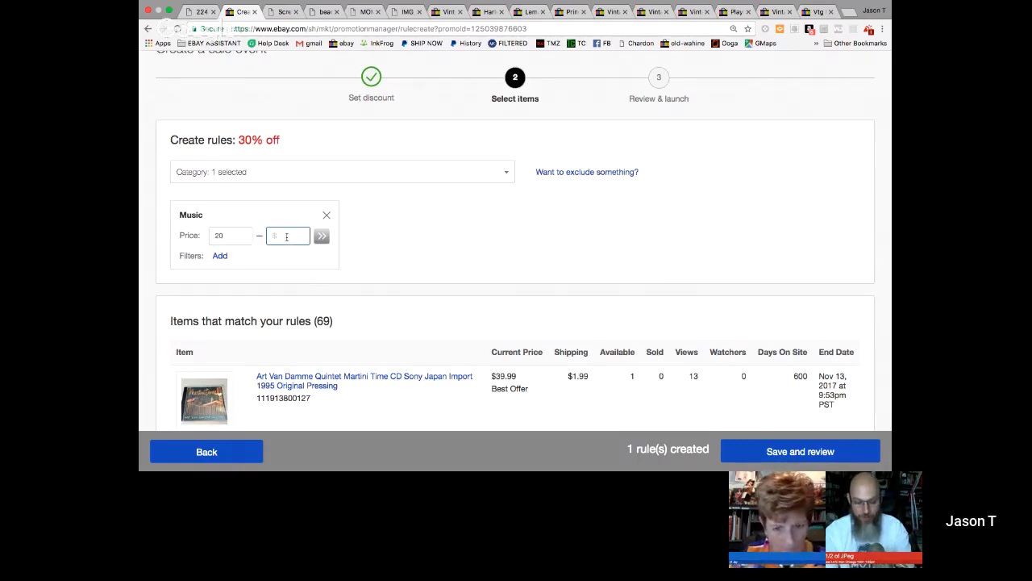
text(50)
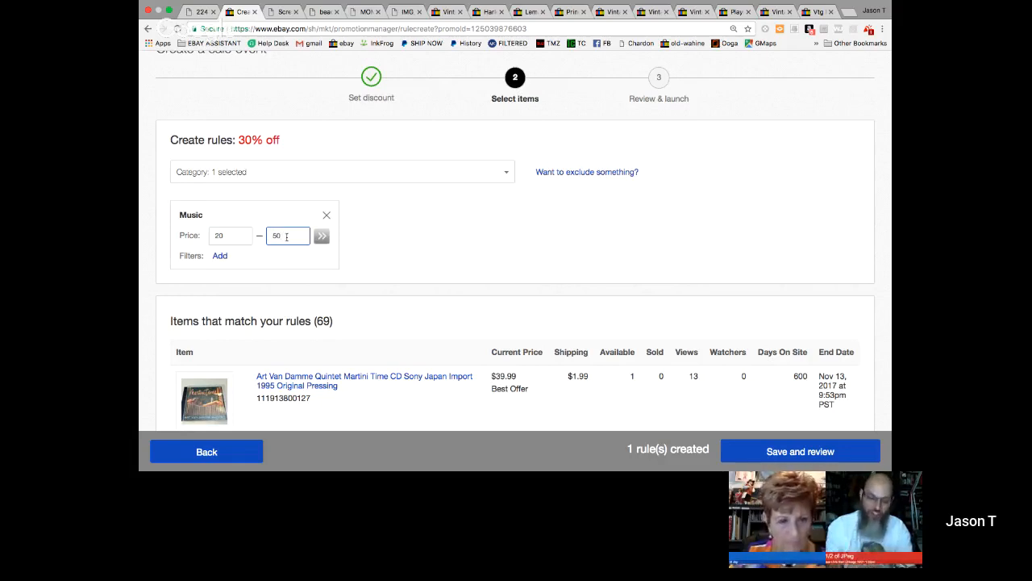
Step: Remove the Music category from the sale rules
click(326, 215)
click(213, 259)
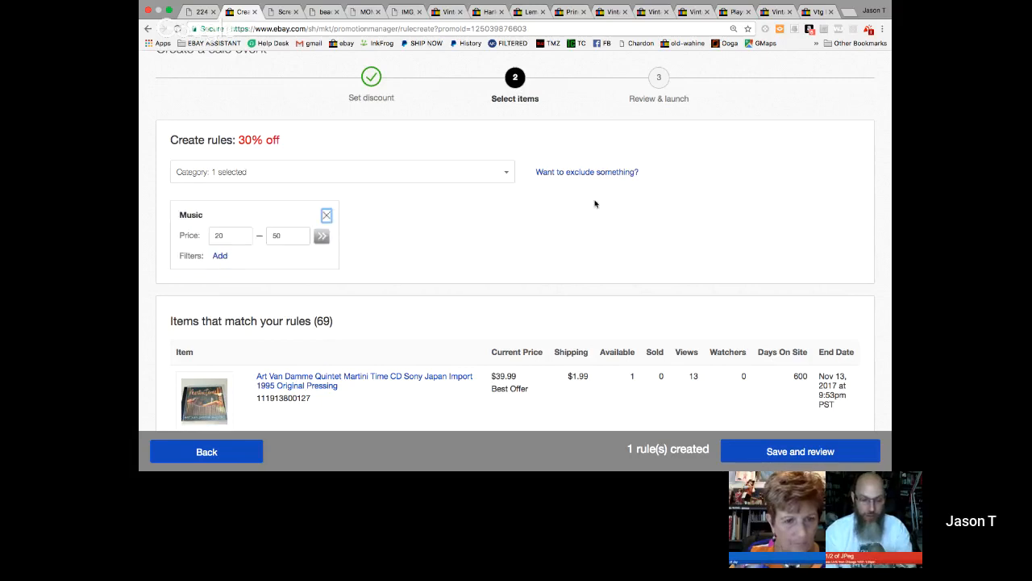
click(501, 174)
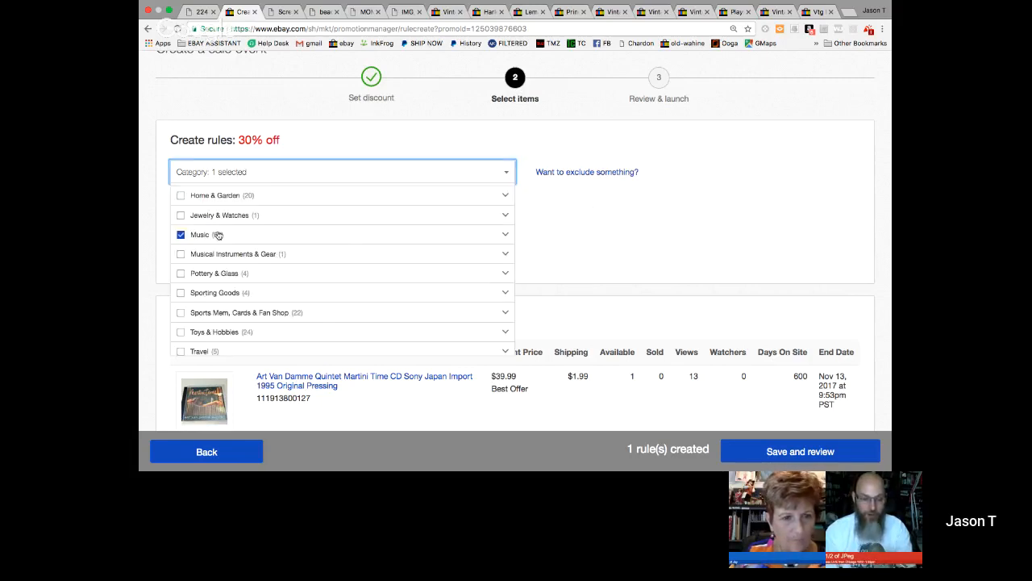
click(182, 235)
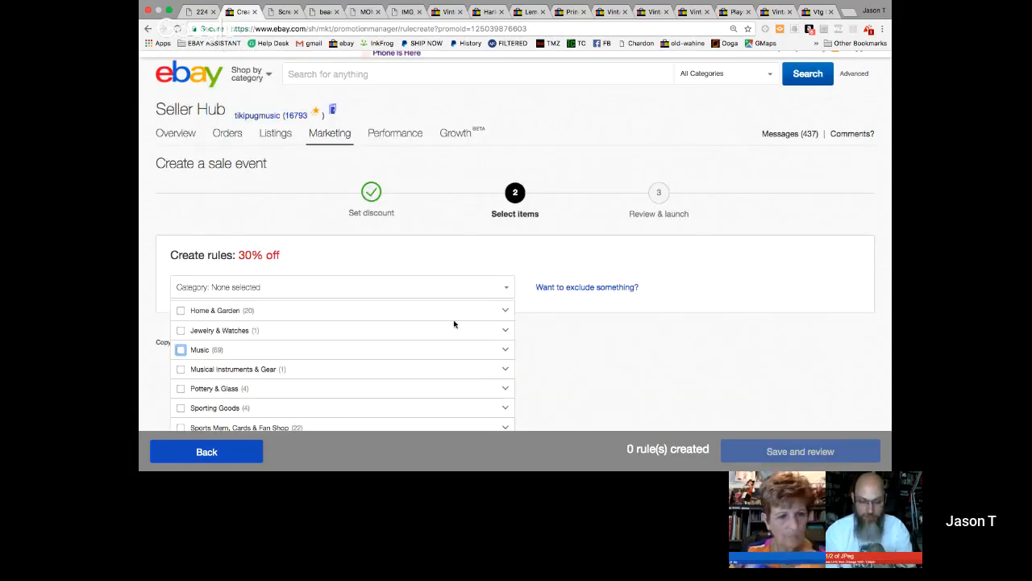
Step: Switch the rule to store categories and look through the seller's own category list
scroll(376, 360, up, 5)
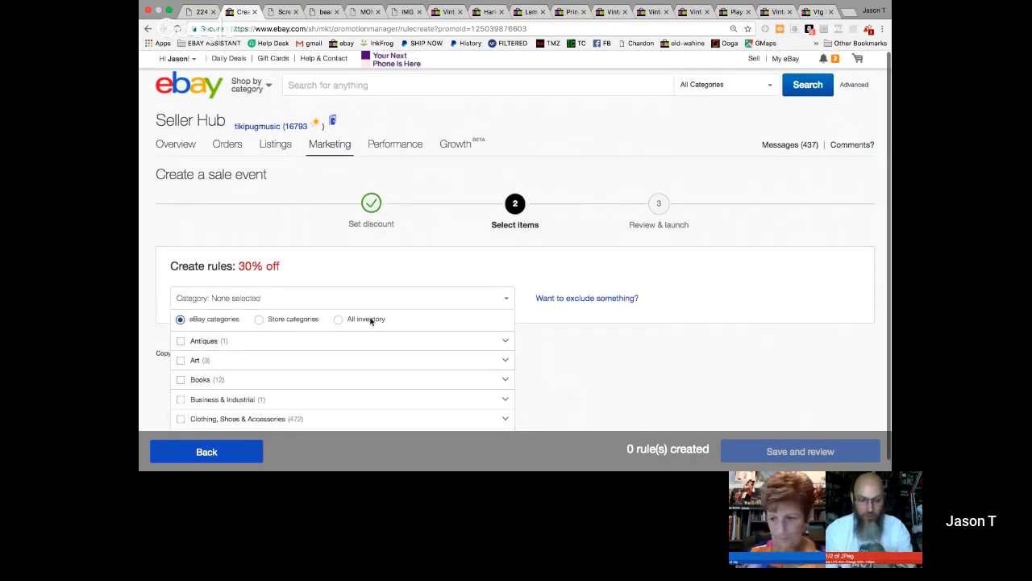
click(258, 320)
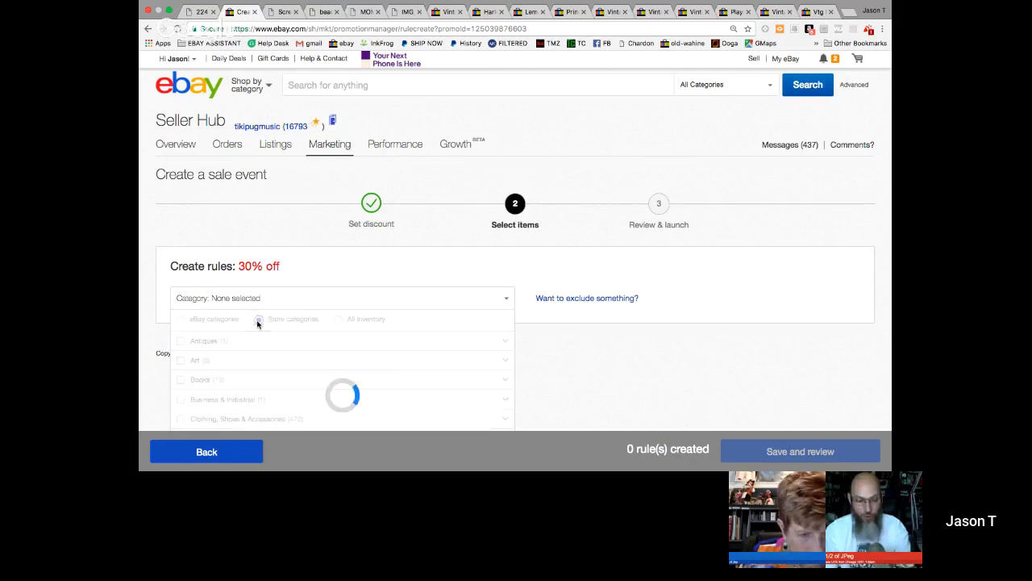
scroll(394, 365, down, 3)
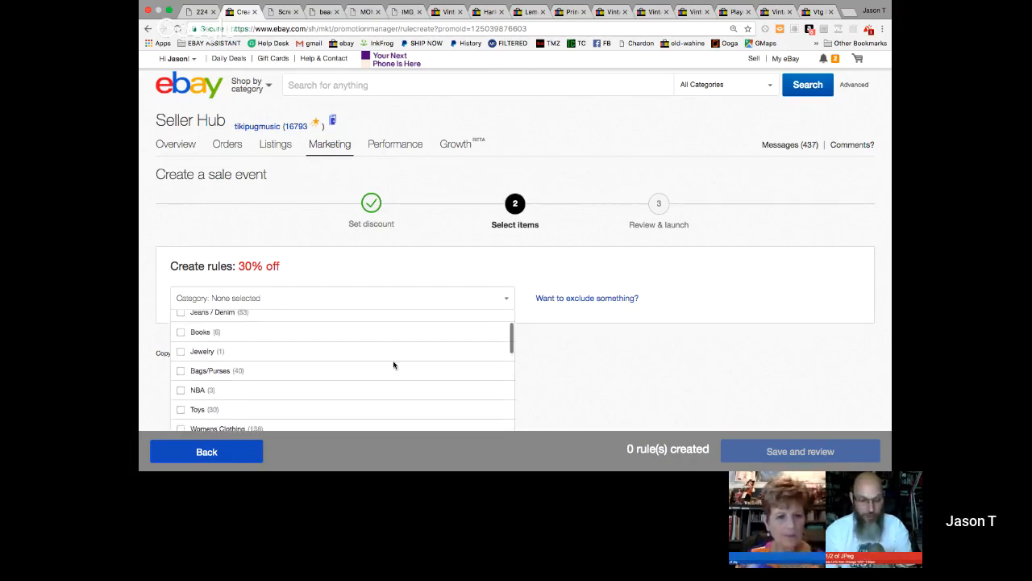
scroll(238, 382, down, 1)
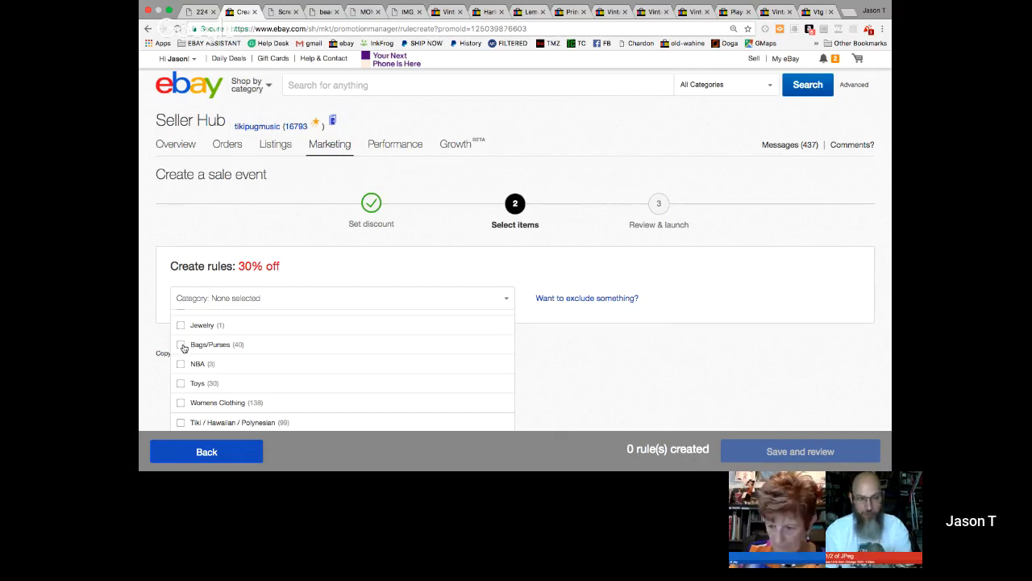
scroll(198, 341, up, 5)
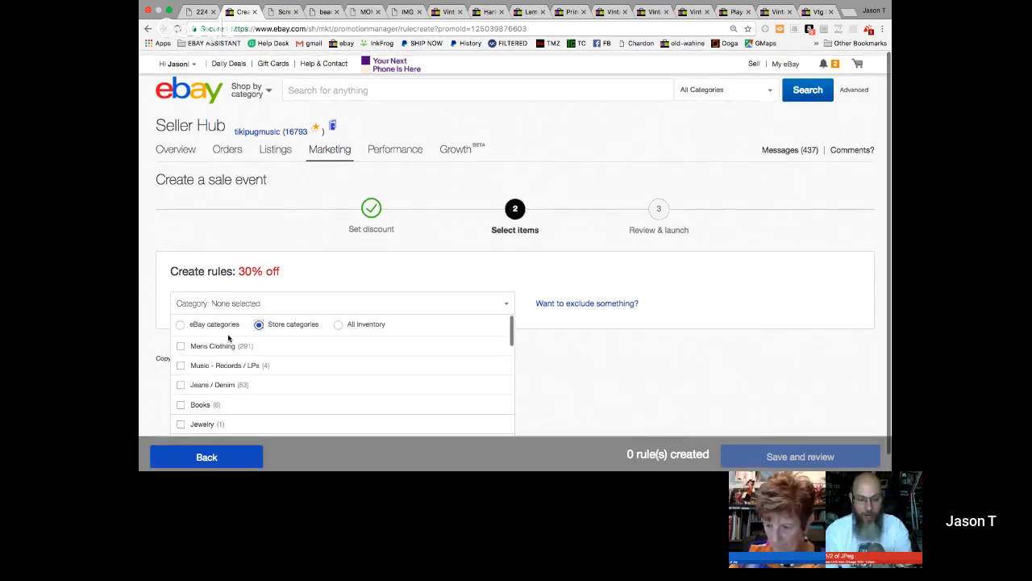
Step: Apply the 30% off rule to all inventory and continue to the review and launch stage
click(338, 320)
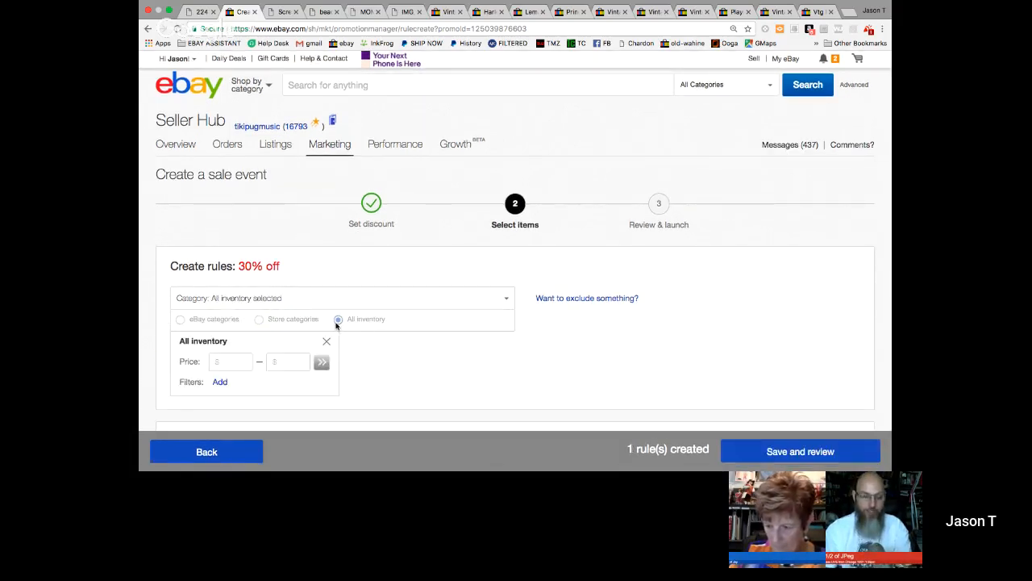
scroll(608, 346, down, 3)
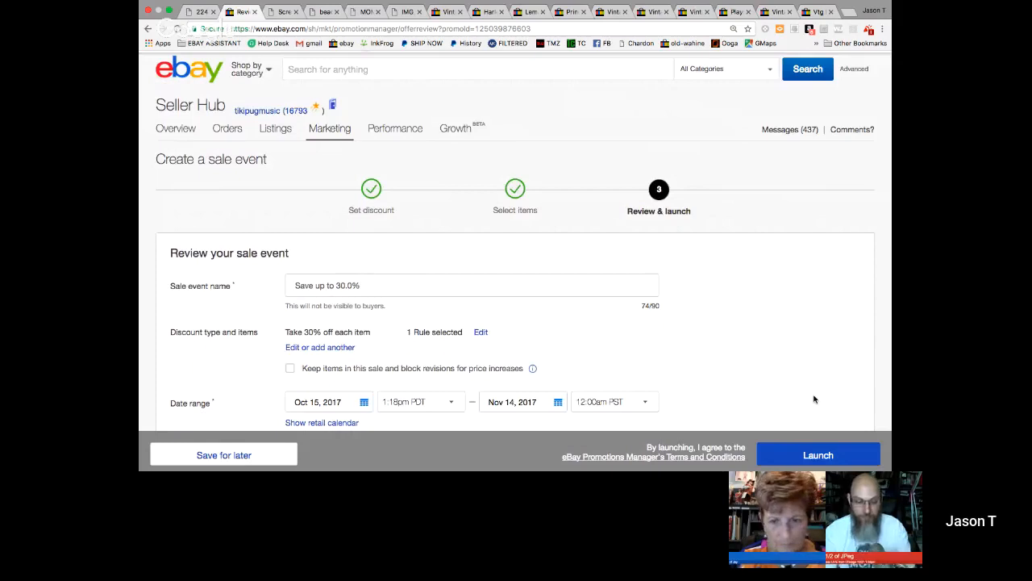
Step: Review the sale event's name, discount, date range, banner image and tile preview
scroll(813, 399, down, 3)
scroll(813, 399, down, 1)
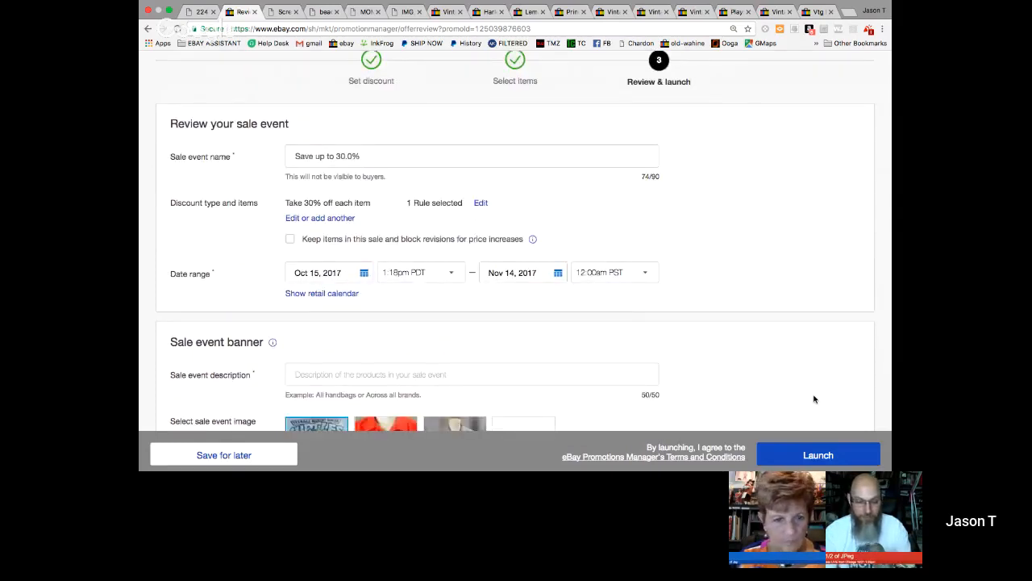
scroll(814, 398, down, 2)
scroll(814, 398, down, 3)
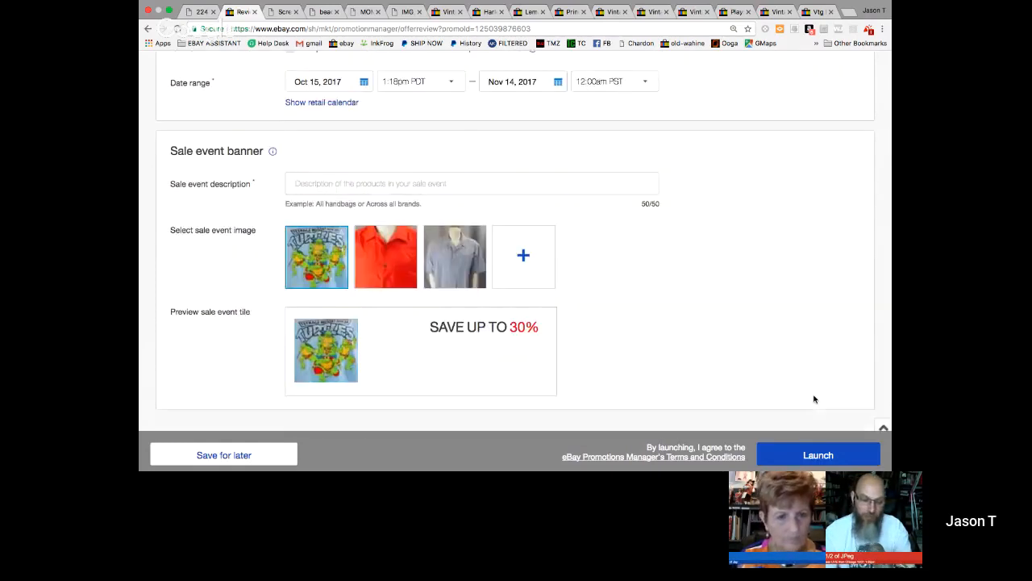
scroll(814, 399, up, 4)
scroll(368, 275, up, 1)
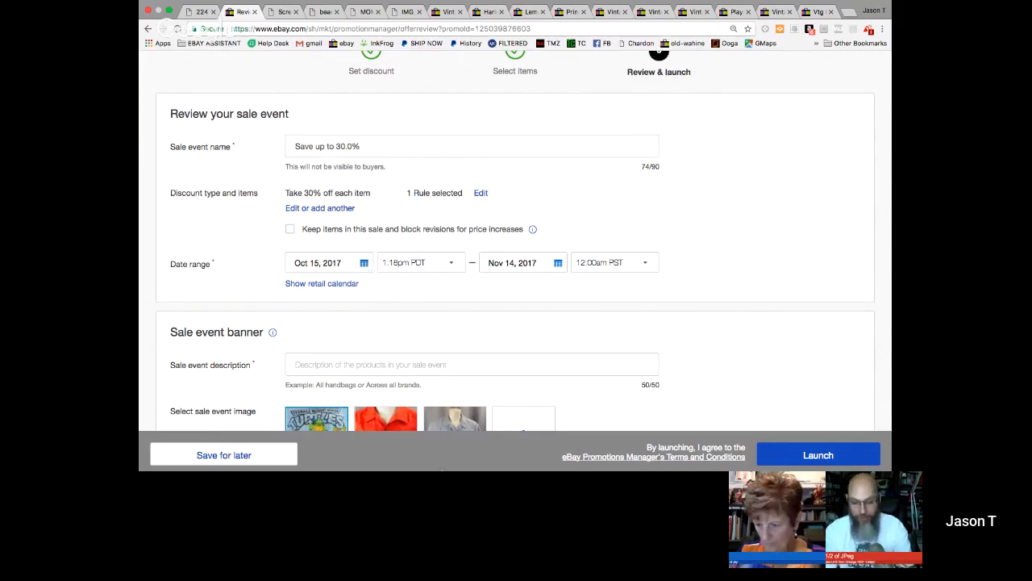
Step: Set the sale event's end date to Oct 22, 2017
click(560, 264)
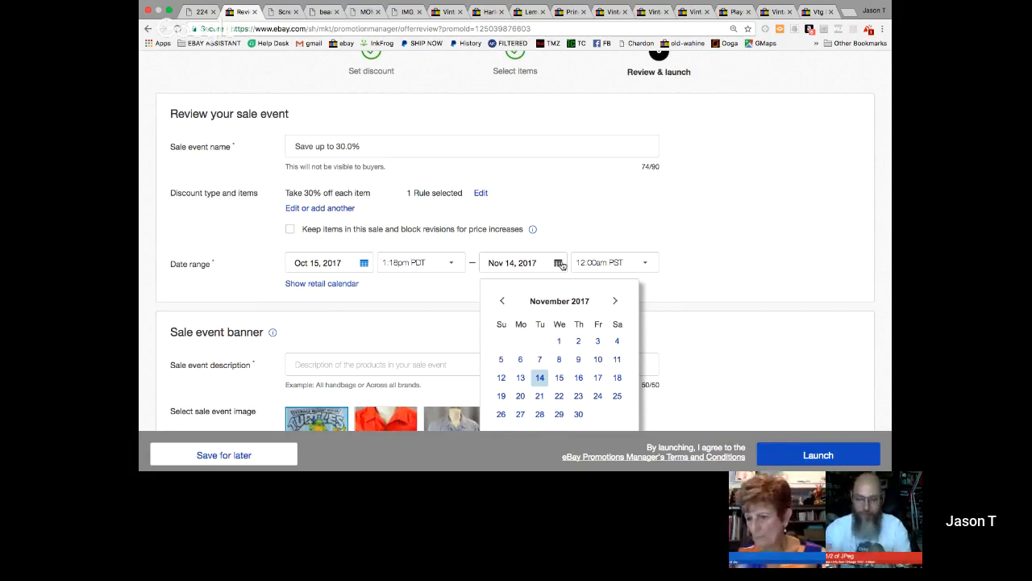
click(500, 302)
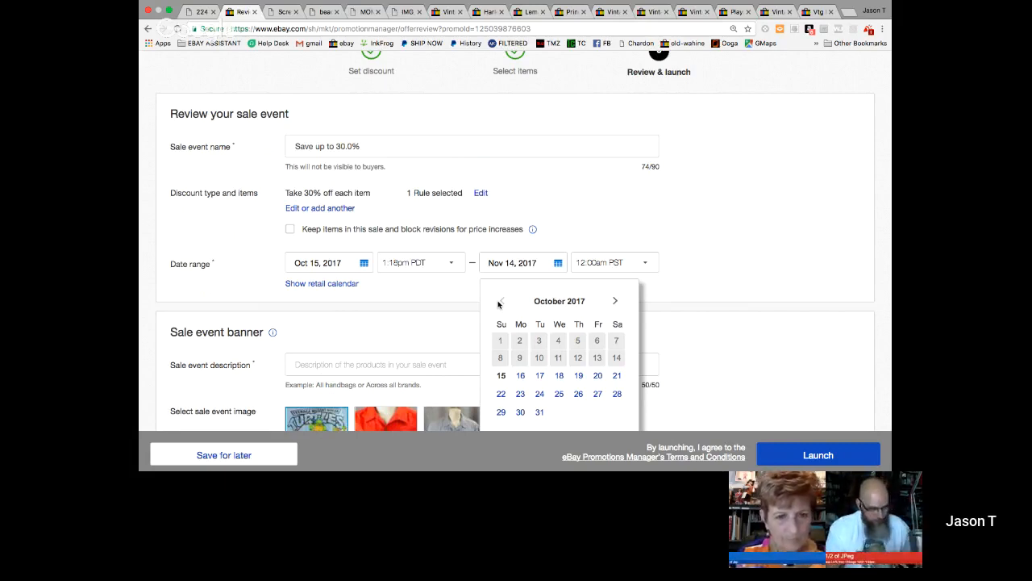
click(499, 301)
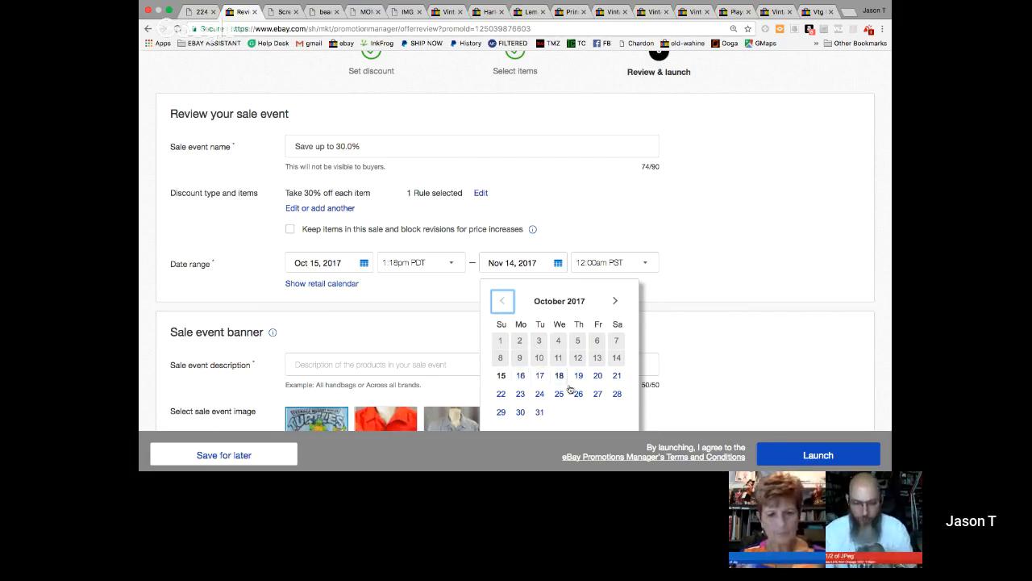
click(500, 394)
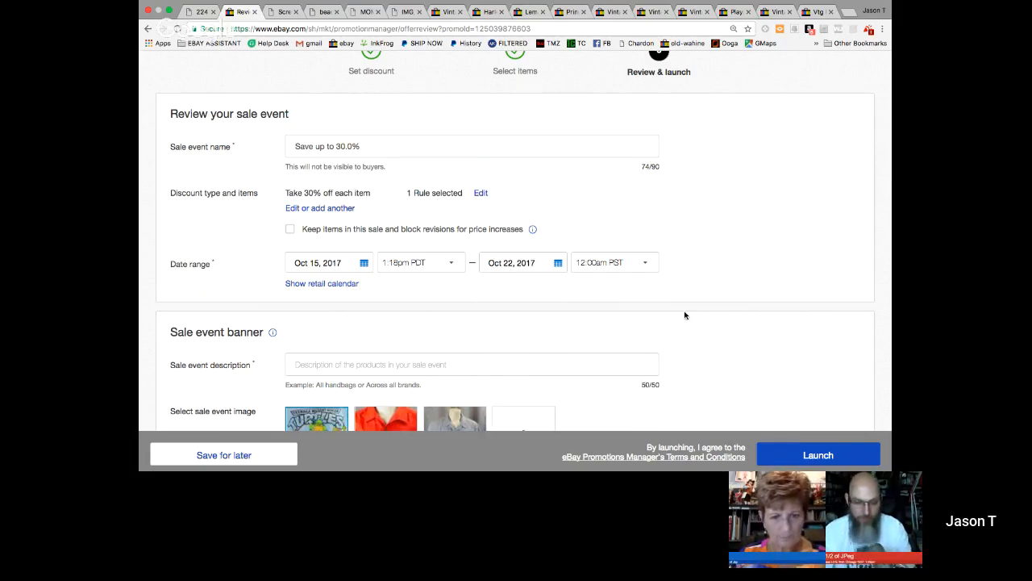
Step: Enter "Happy Halloween Sale" as the sale event description for the banner
scroll(684, 316, down, 2)
click(515, 321)
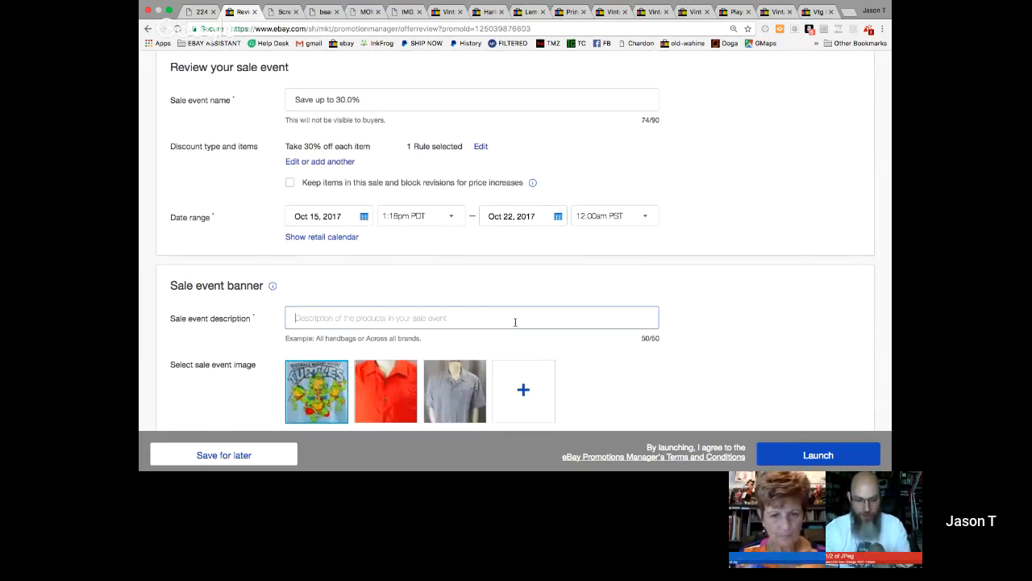
text(Happy Hal)
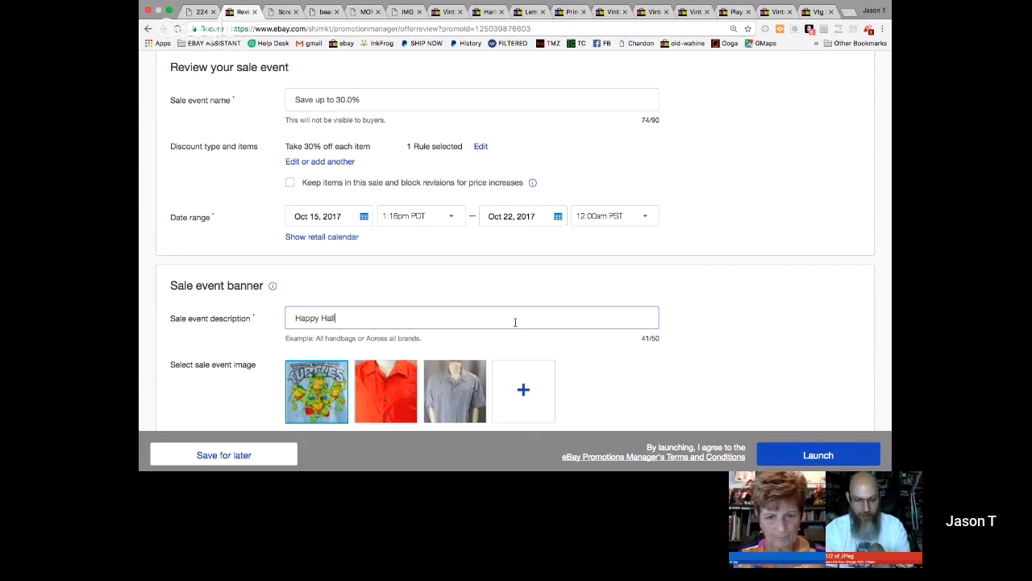
text(lo)
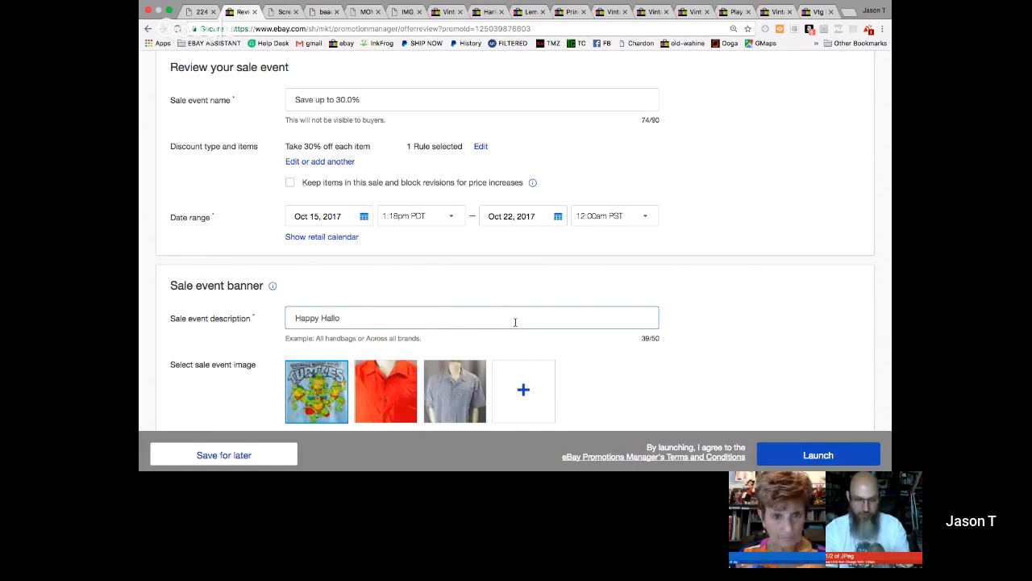
text(ween Sale)
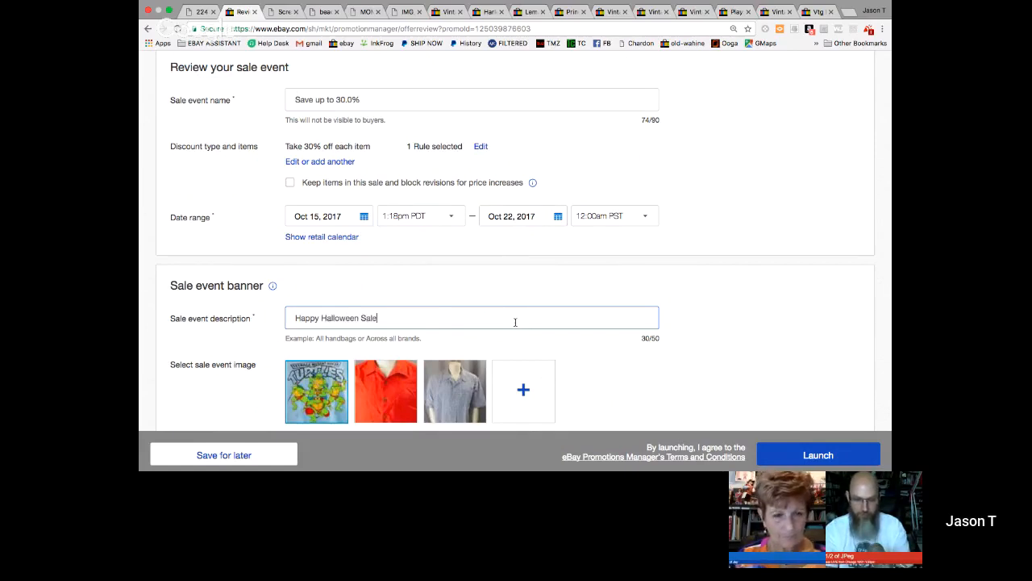
Step: Check the option for adding another sale event image and examine the tile preview with the new description
scroll(516, 322, down, 1)
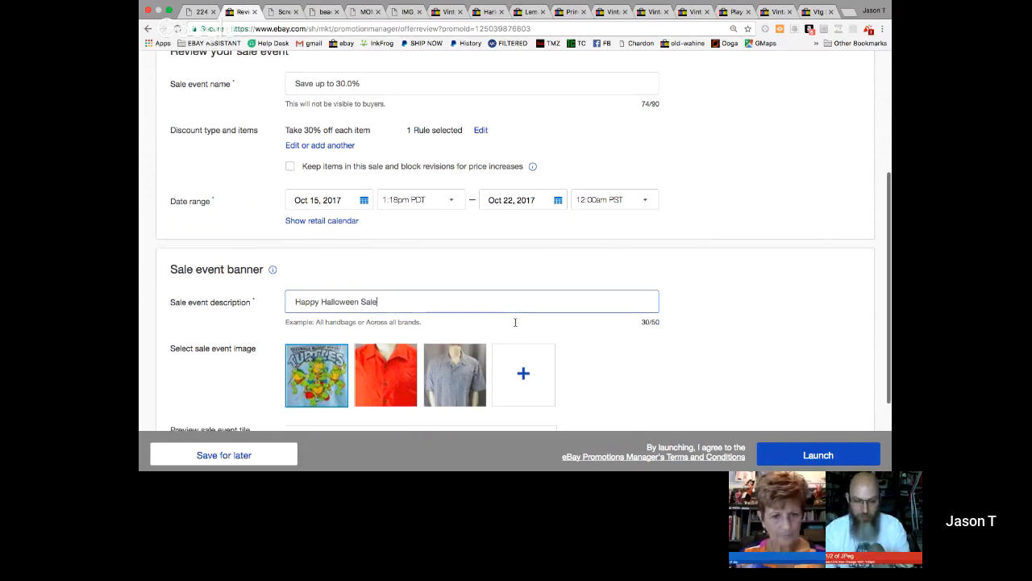
scroll(521, 318, down, 3)
click(522, 316)
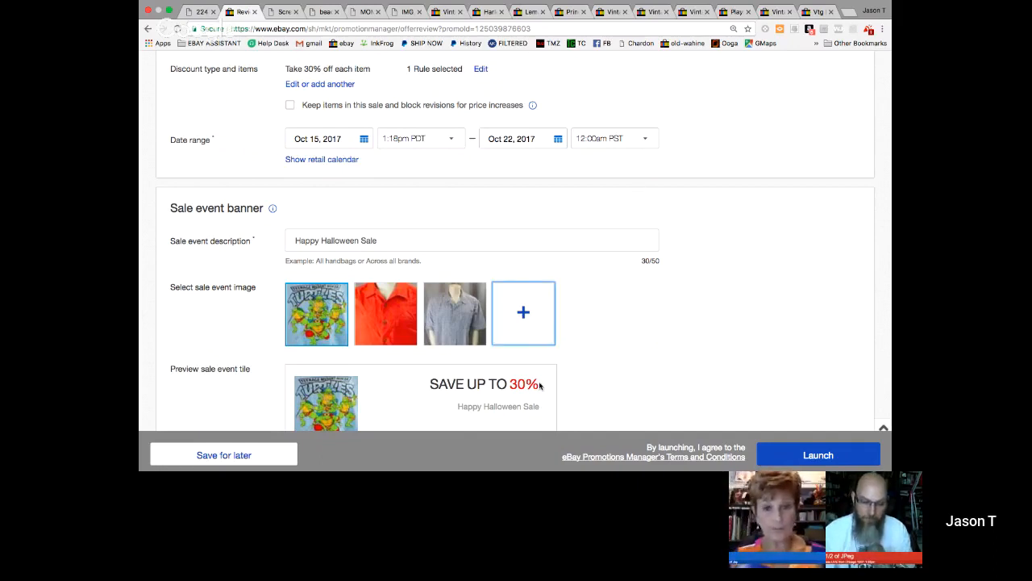
scroll(543, 386, down, 1)
scroll(543, 386, down, 2)
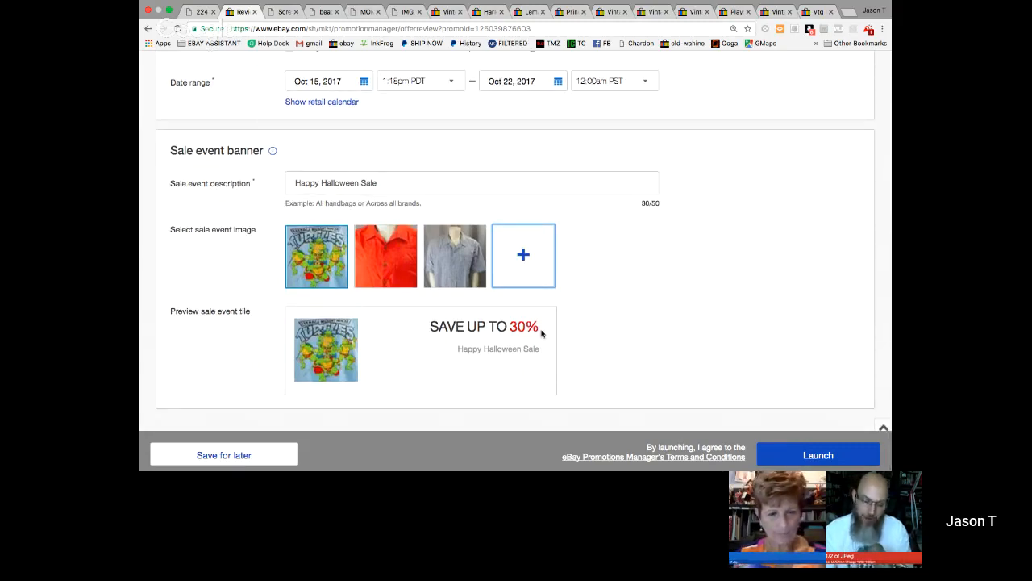
scroll(572, 389, down, 1)
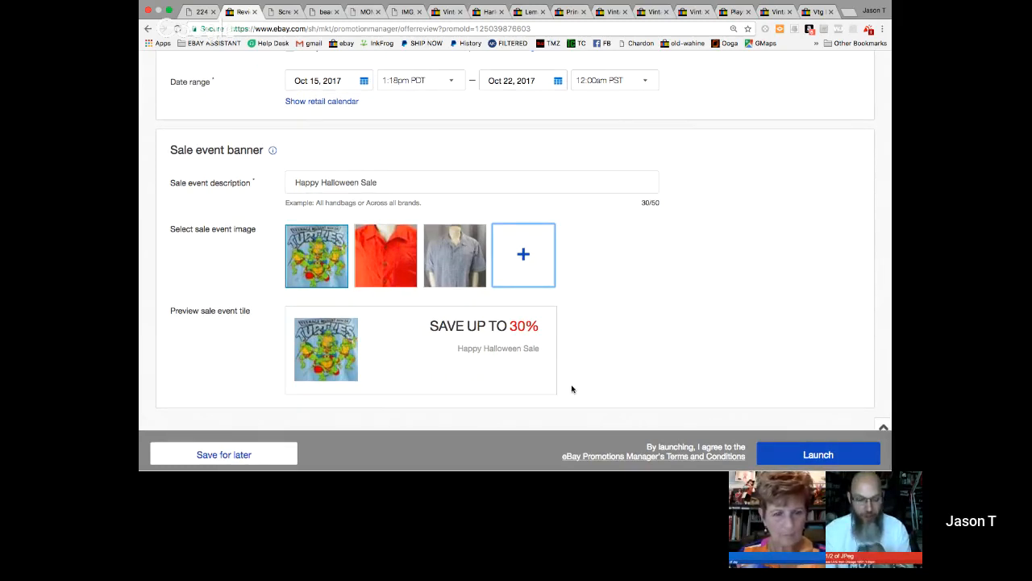
scroll(571, 389, up, 1)
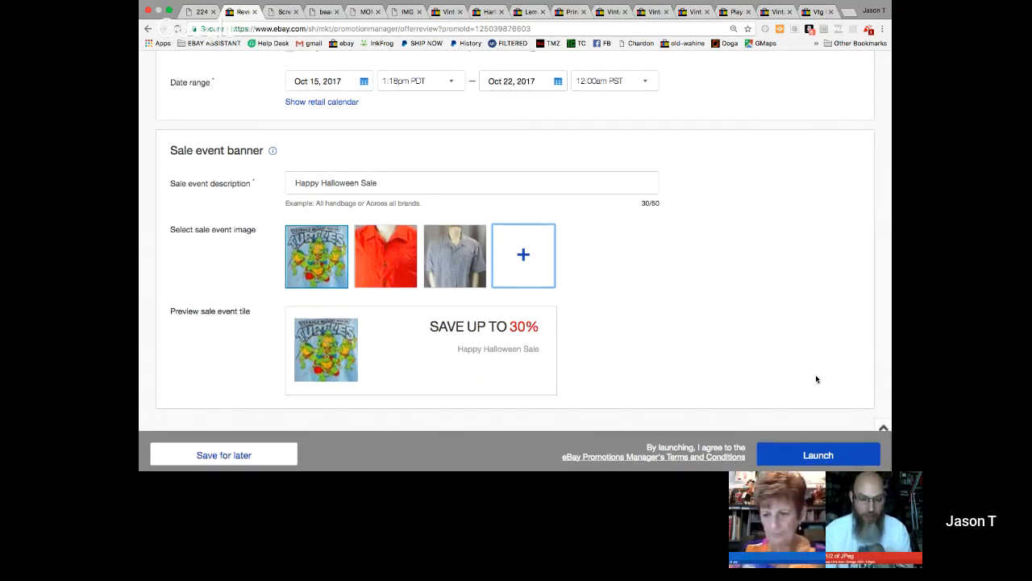
Step: Check the sale event's discount, date range and banner once more, and launch the sale event
scroll(815, 378, up, 3)
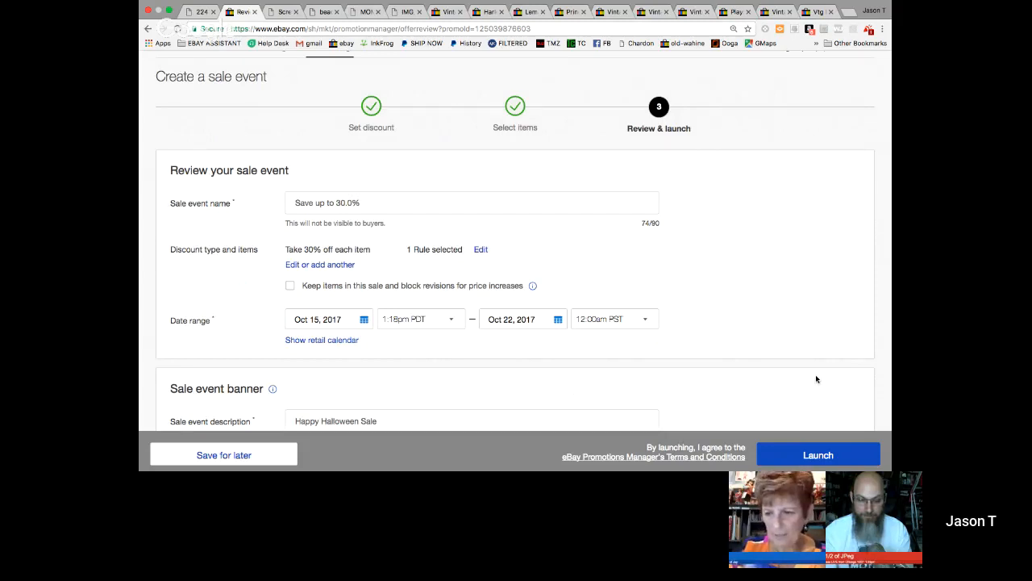
scroll(815, 377, down, 1)
scroll(816, 379, down, 3)
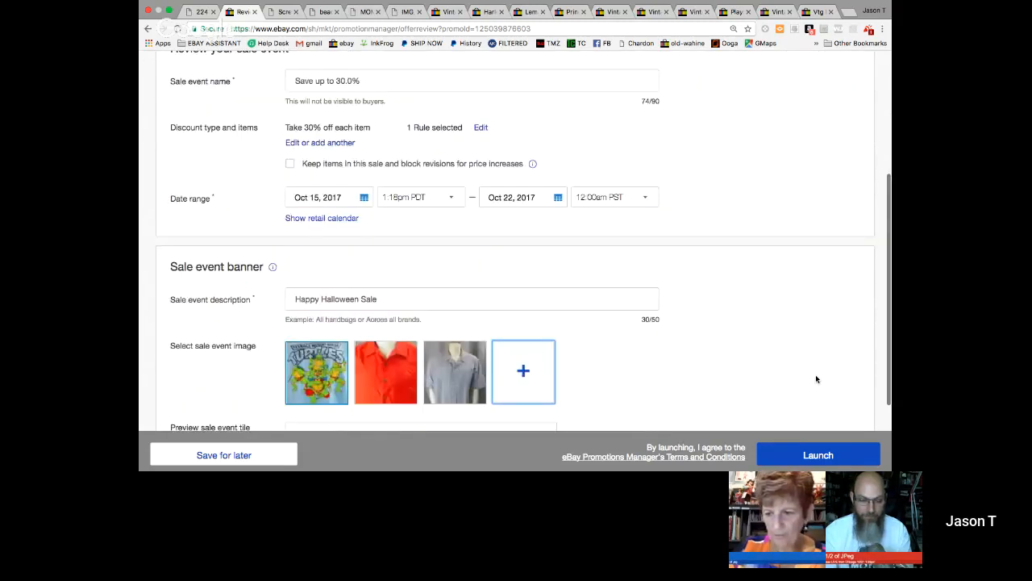
scroll(816, 379, down, 1)
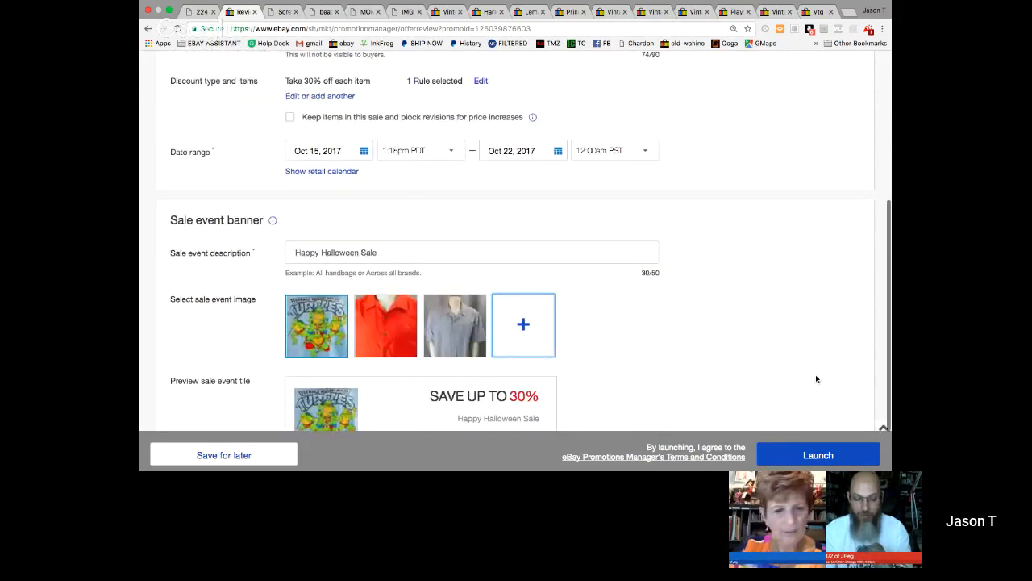
scroll(816, 379, down, 2)
click(816, 456)
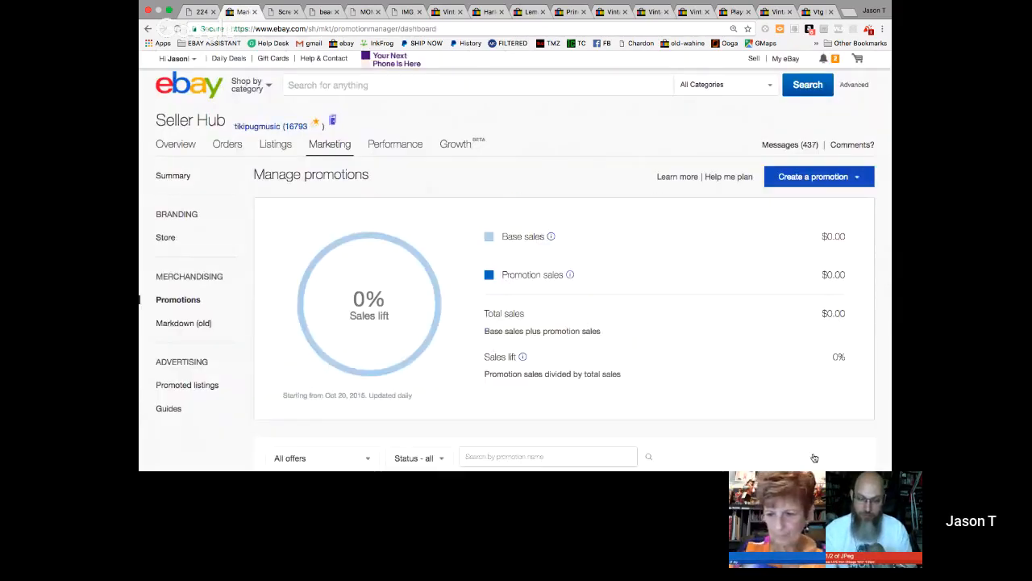
Step: Examine the promotions list and show the actions available for the scheduled sale event
scroll(814, 458, down, 2)
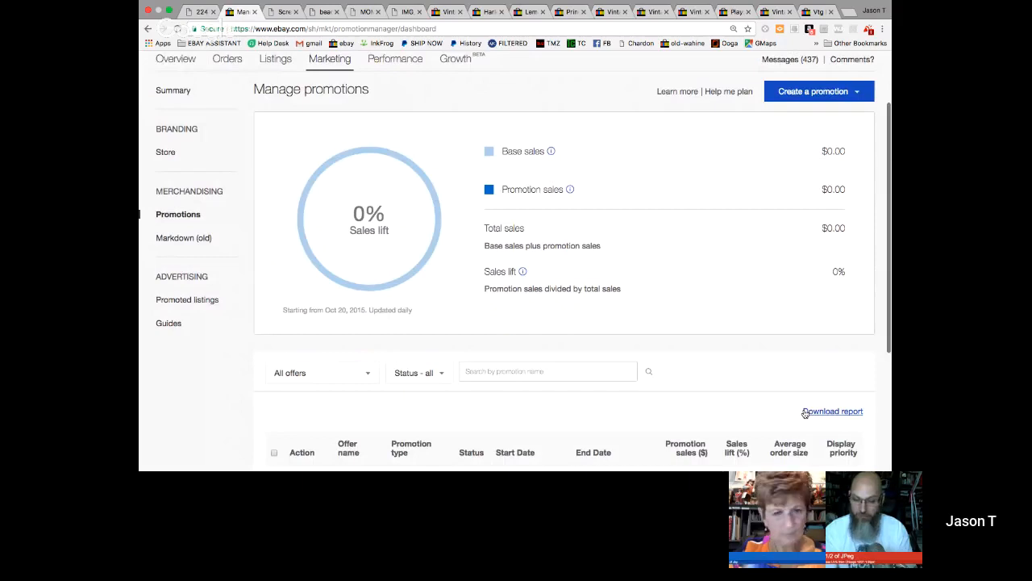
scroll(805, 412, down, 2)
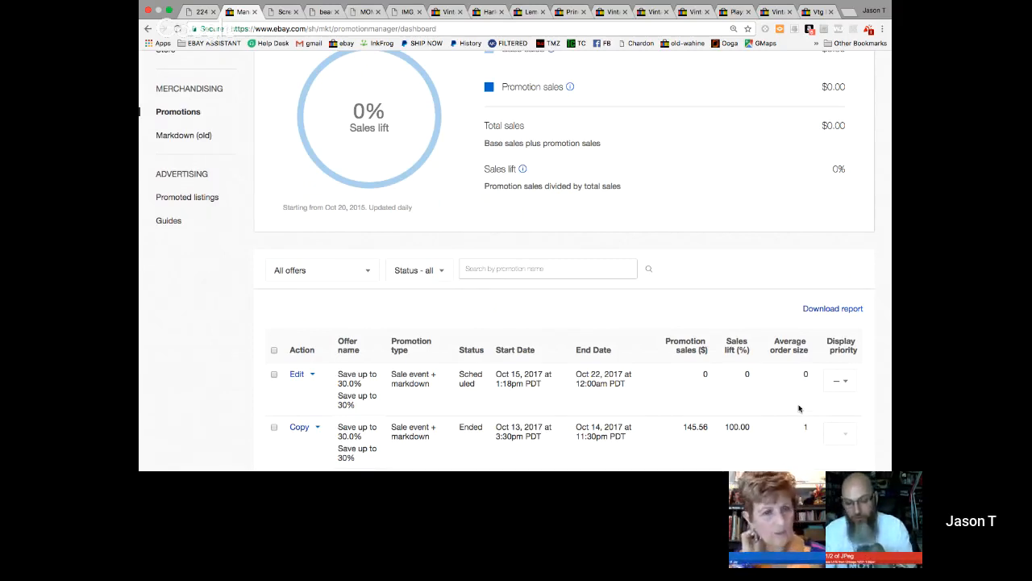
scroll(799, 408, up, 2)
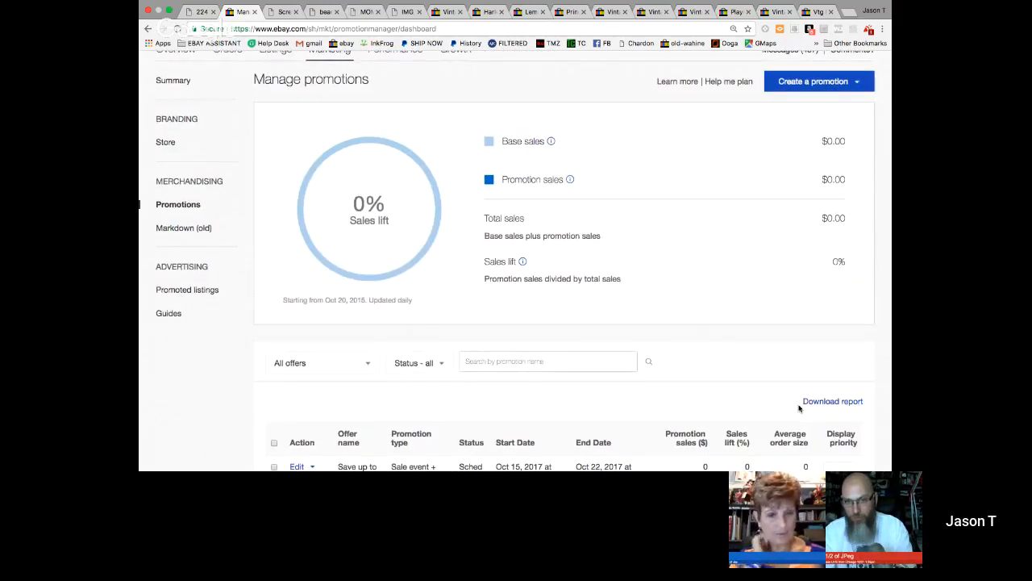
scroll(798, 408, down, 4)
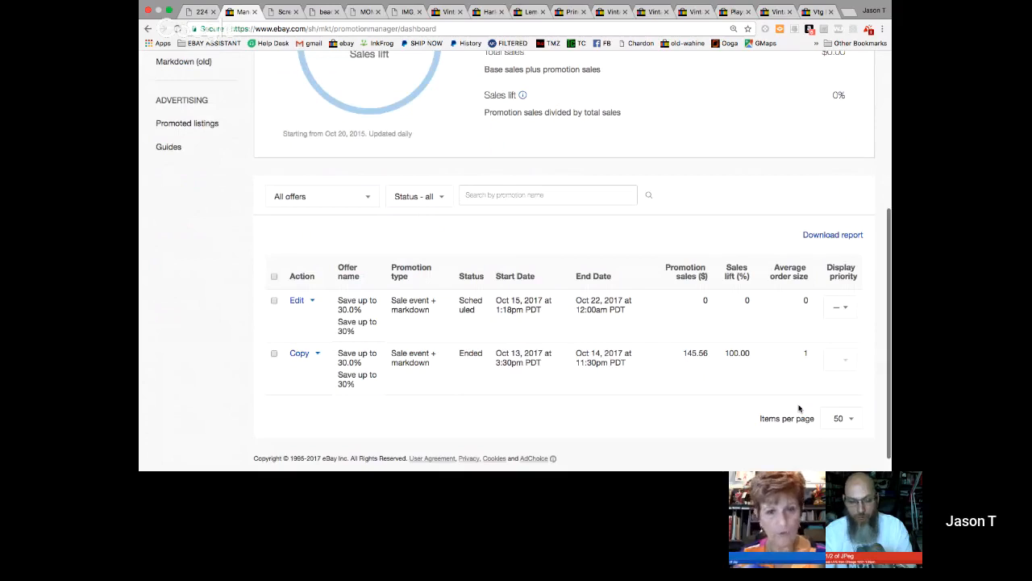
click(313, 287)
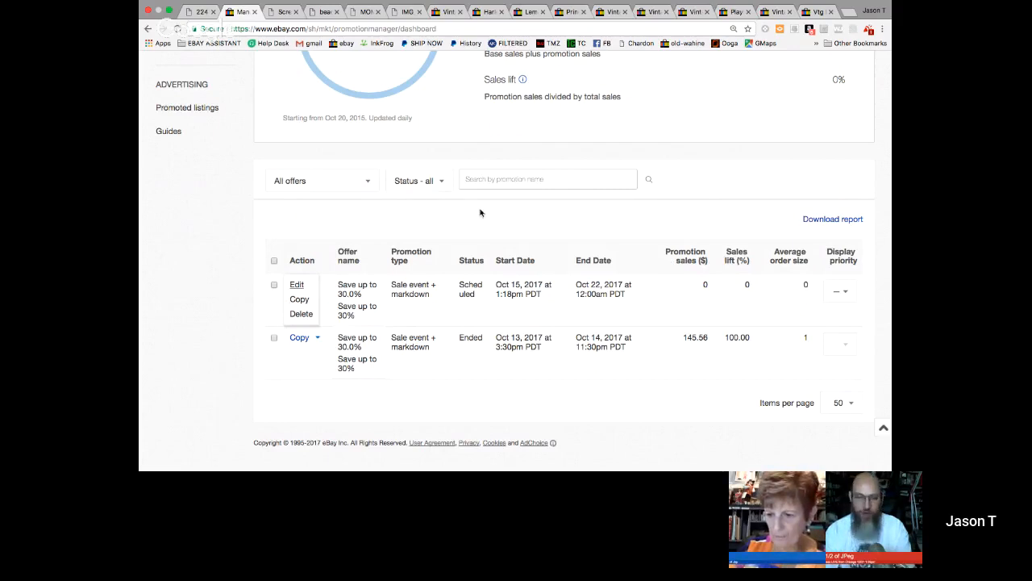
scroll(556, 214, up, 2)
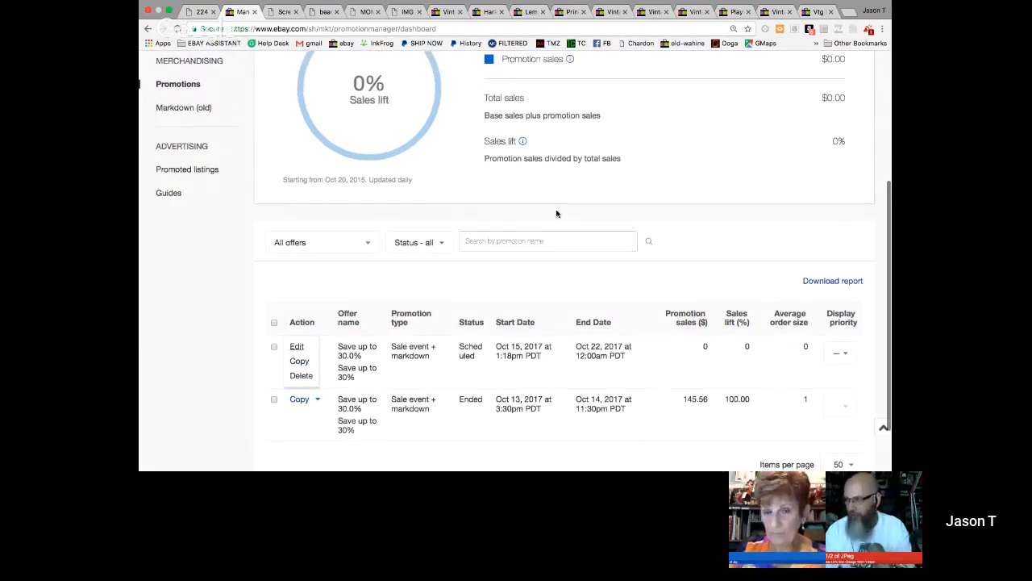